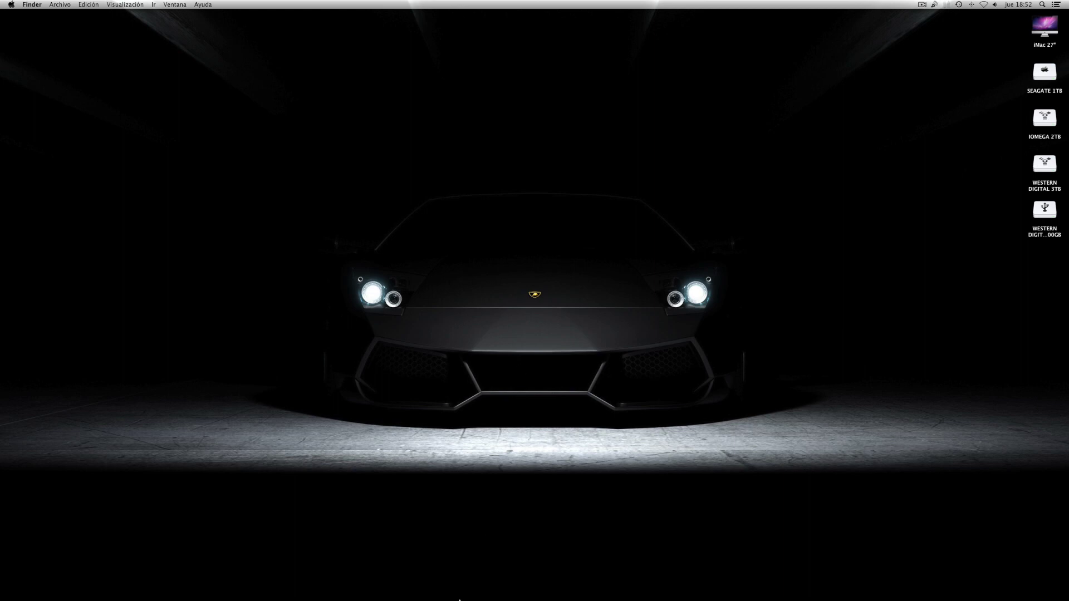
- Open iTunes and add the "metallica" folder from the SEAGATE 1TB drive to the library
{"action": "mouse_move", "coordinate": [459, 596]}
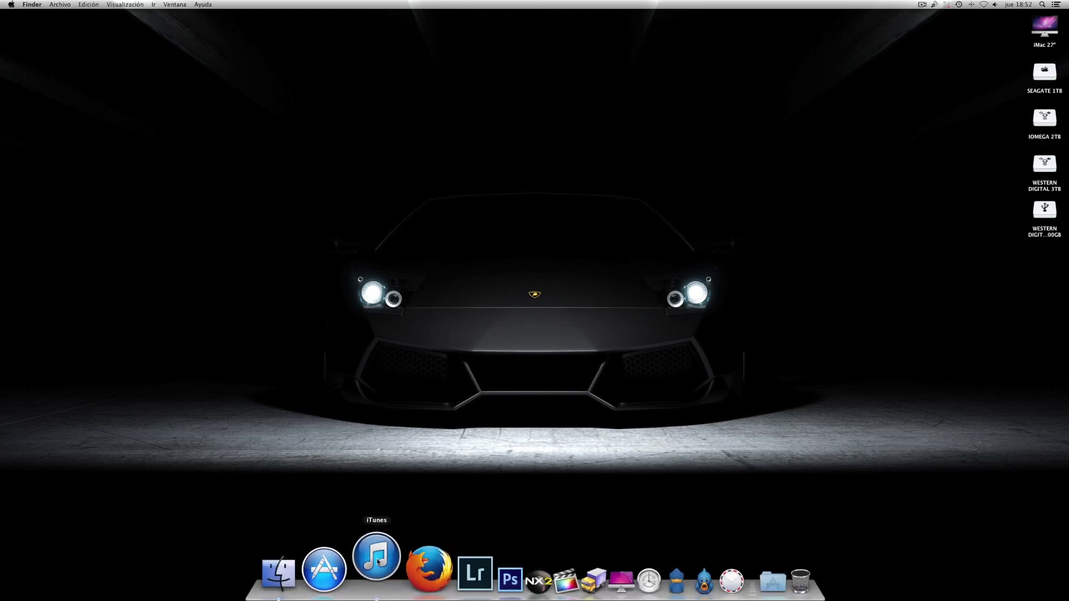
{"action": "left_click", "coordinate": [379, 579]}
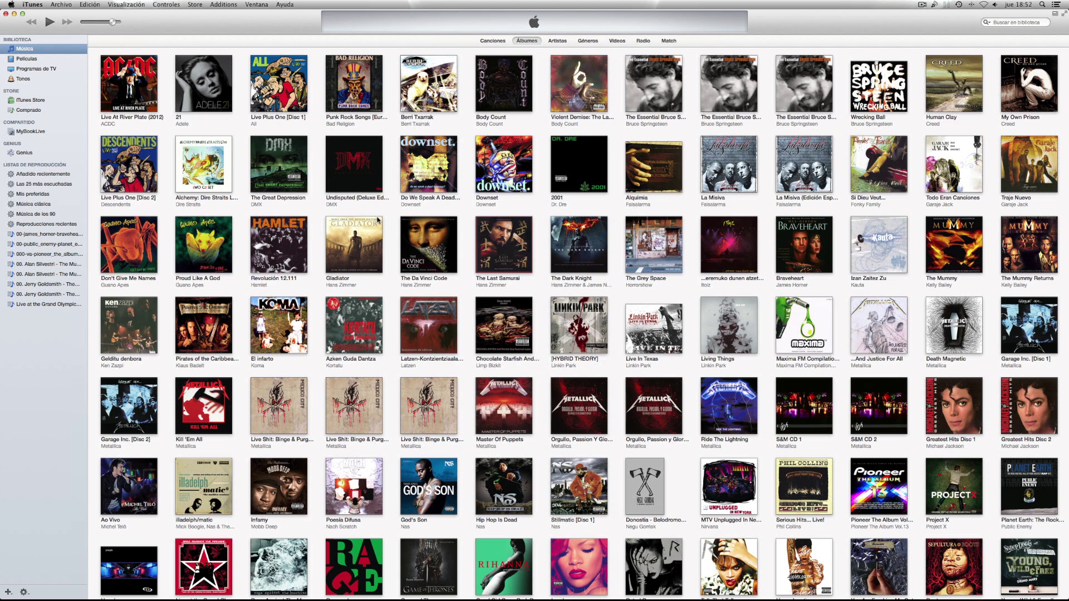
{"action": "key", "text": "super+o"}
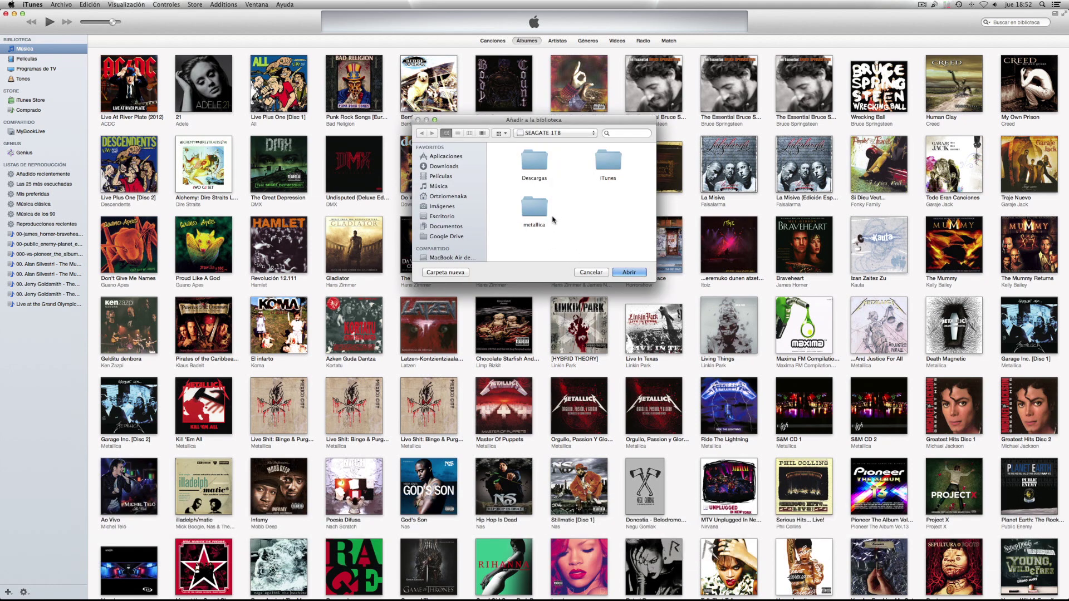
{"action": "left_click", "coordinate": [538, 207]}
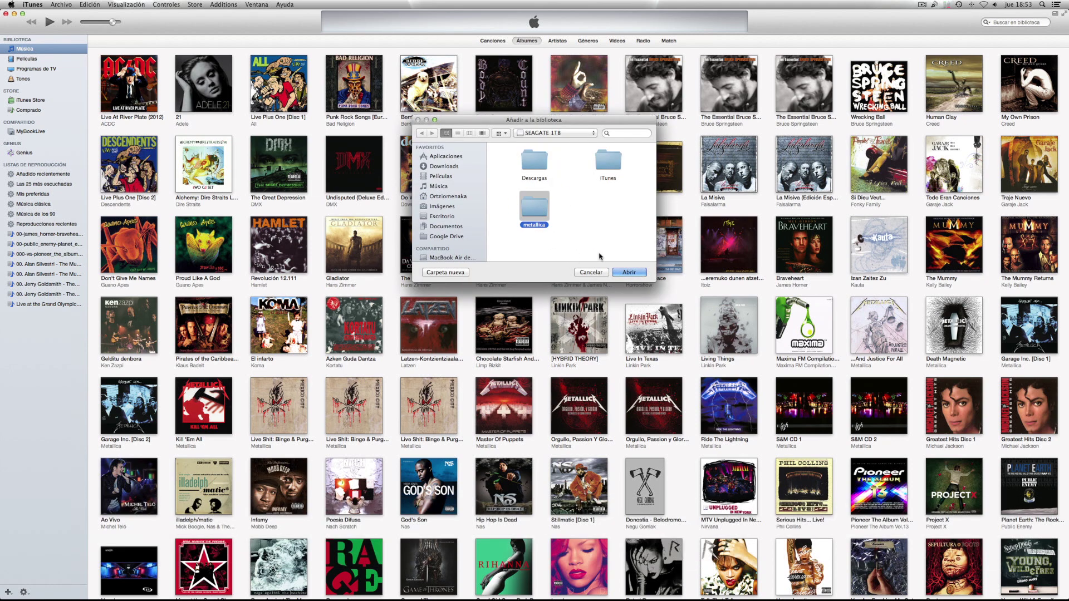
{"action": "left_click", "coordinate": [628, 272]}
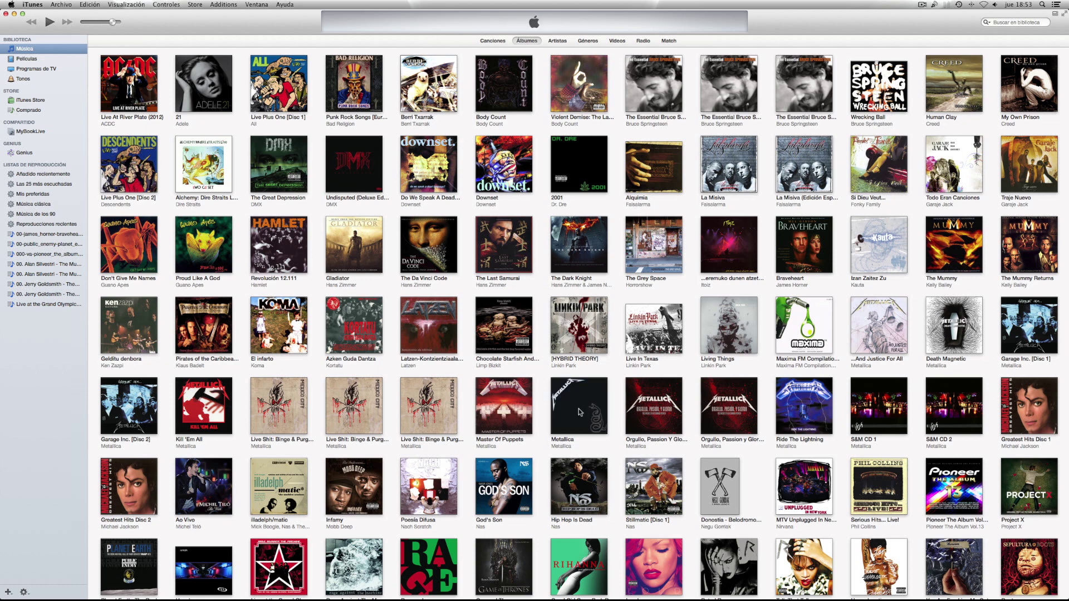
- Open the Metallica album's track list, play "Of Wolf And Man" and pause it
{"action": "left_click", "coordinate": [580, 412]}
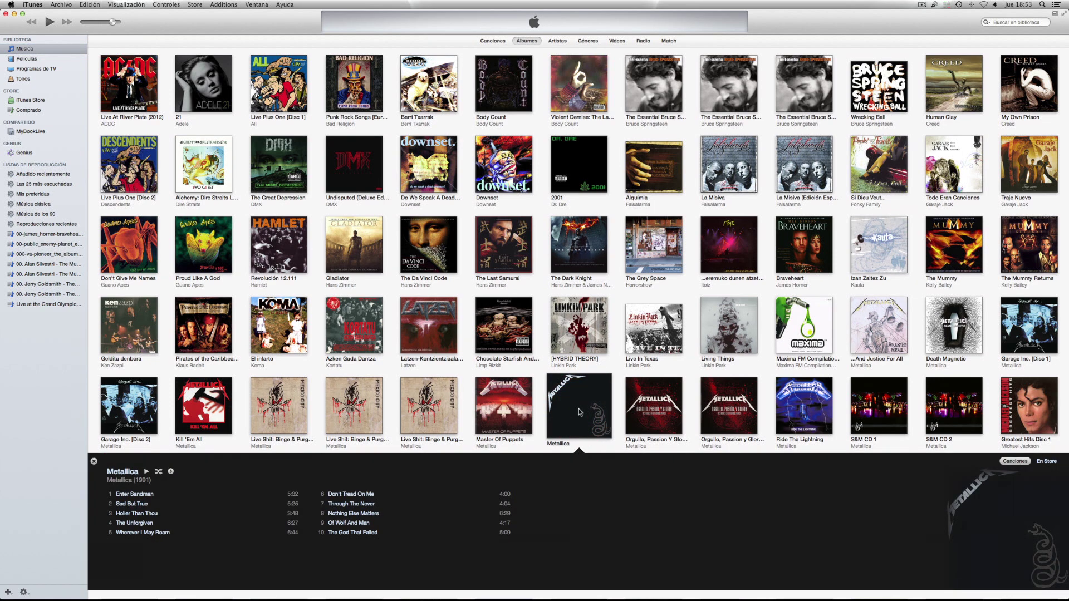
{"action": "left_click", "coordinate": [579, 412]}
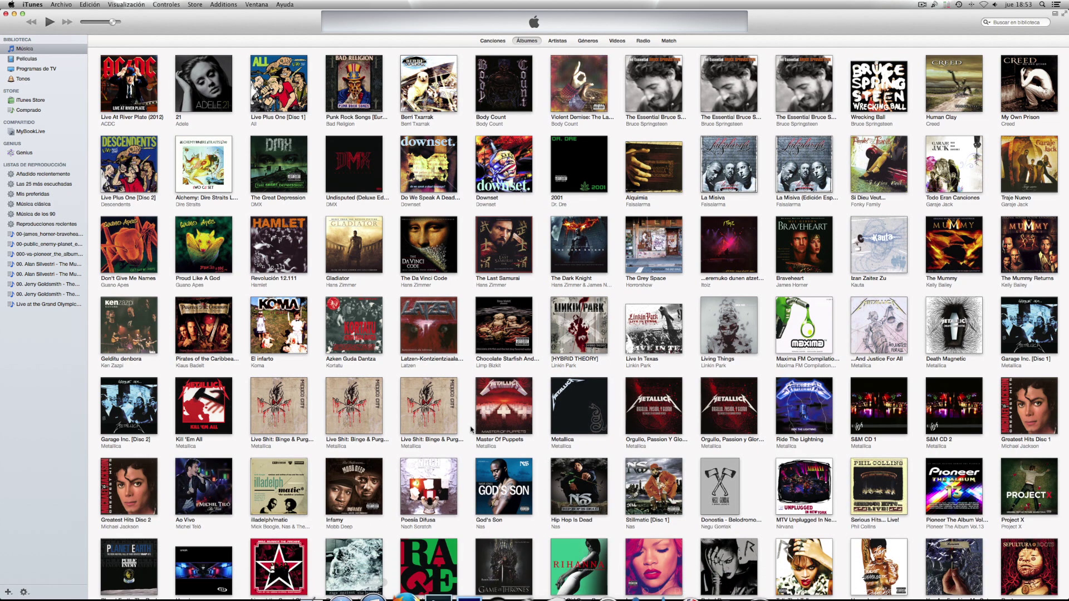
{"action": "left_click", "coordinate": [559, 411]}
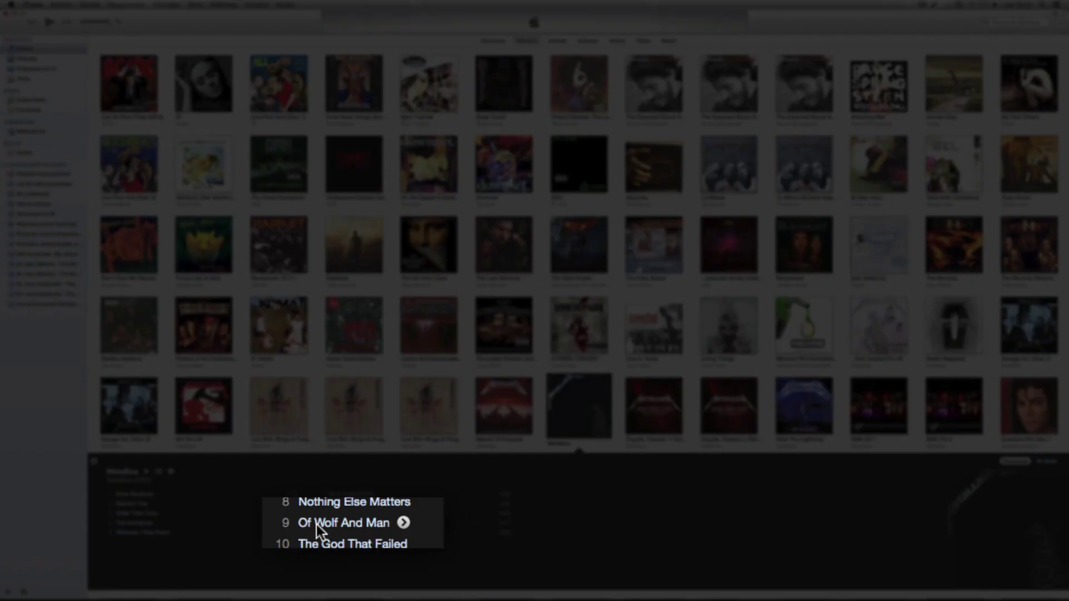
{"action": "double_click", "coordinate": [344, 523]}
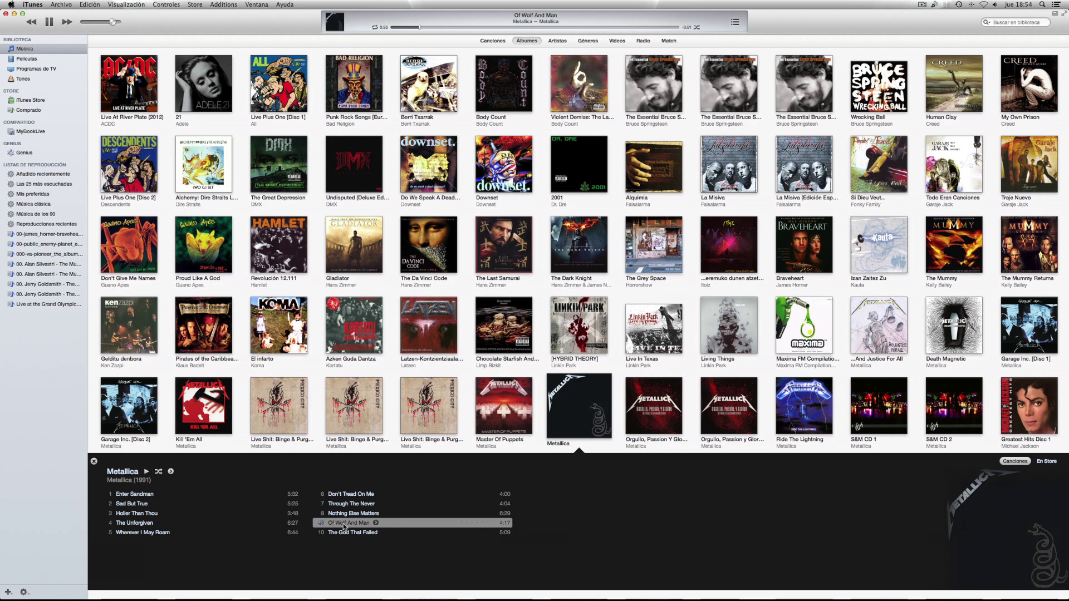
{"action": "key", "text": "space"}
- In the playback options of "Of Wolf And Man", enable the start time and set it to 0:00
{"action": "left_click", "coordinate": [344, 525]}
{"action": "key", "text": "Escape"}
{"action": "key", "text": "super"}
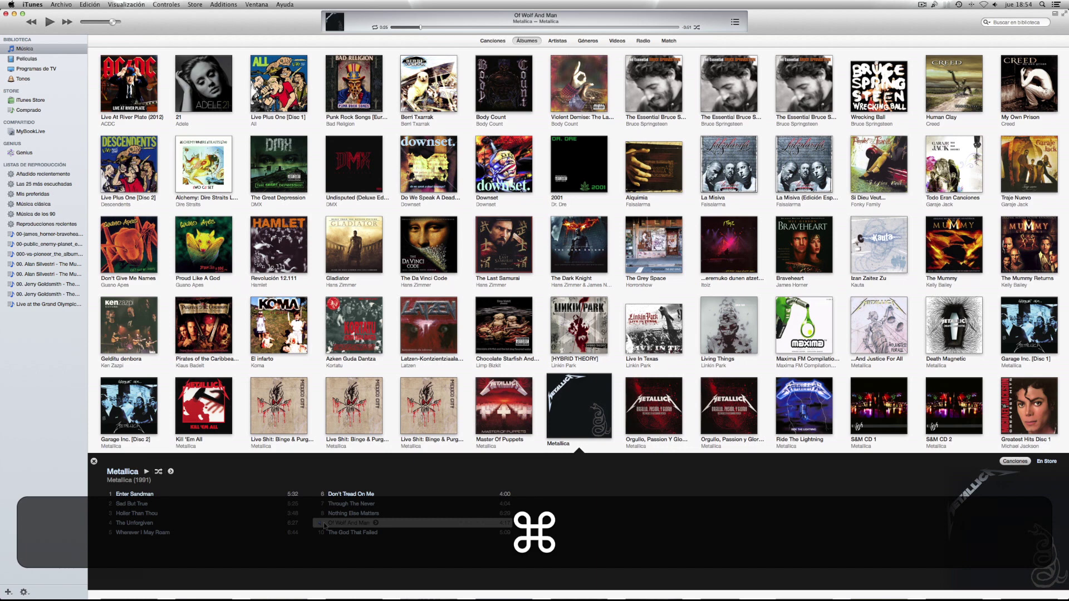
{"action": "key", "text": "super+i"}
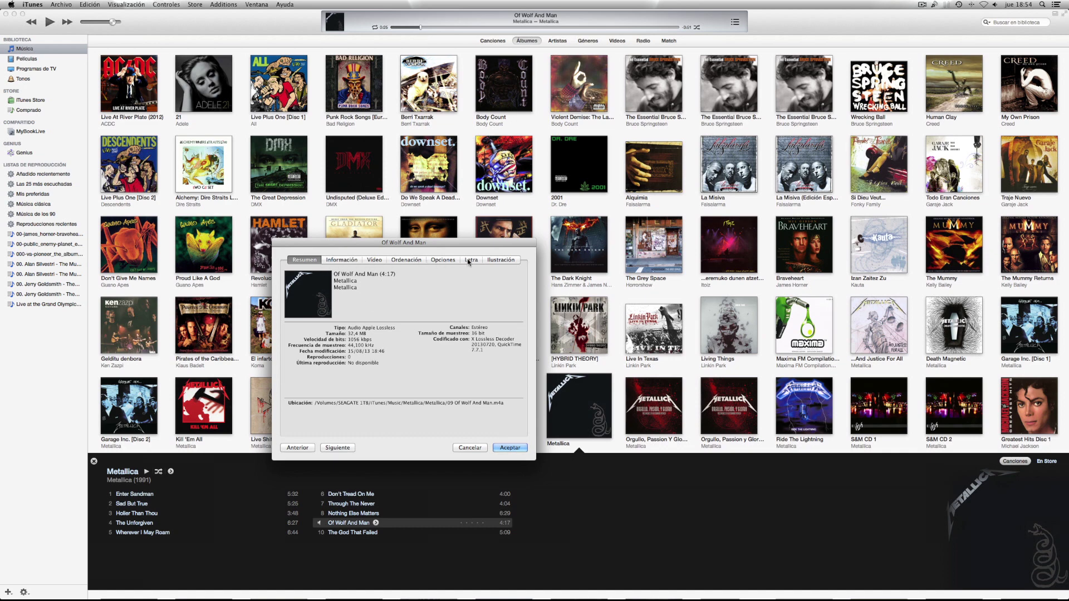
{"action": "left_click", "coordinate": [443, 260]}
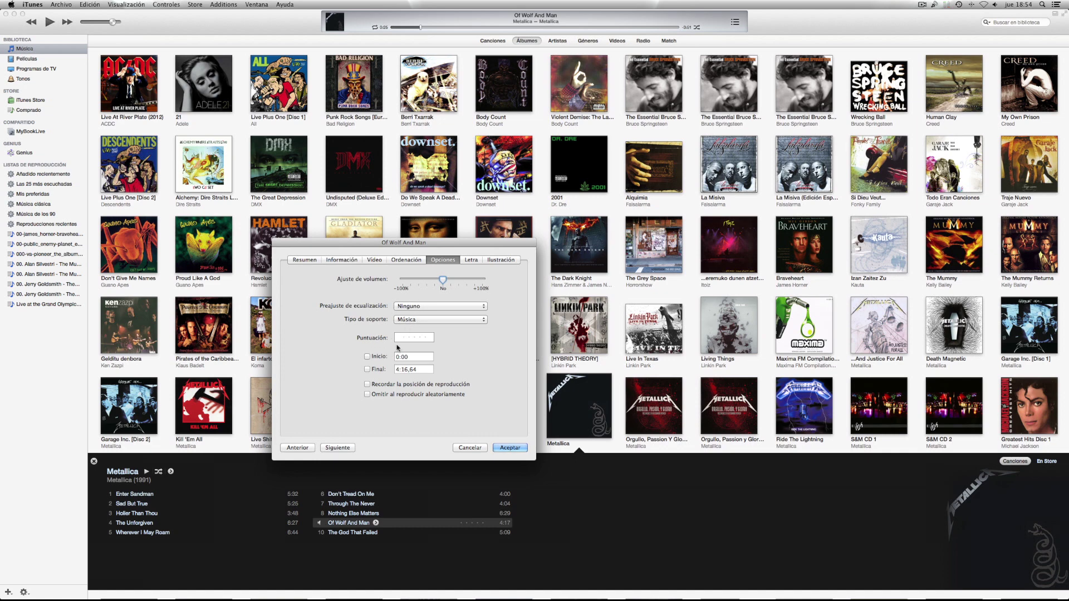
{"action": "left_click", "coordinate": [368, 357]}
{"action": "left_click_drag", "start_coordinate": [419, 357], "coordinate": [402, 357]}
{"action": "left_click", "coordinate": [402, 357]}
{"action": "type", "text": "40"}
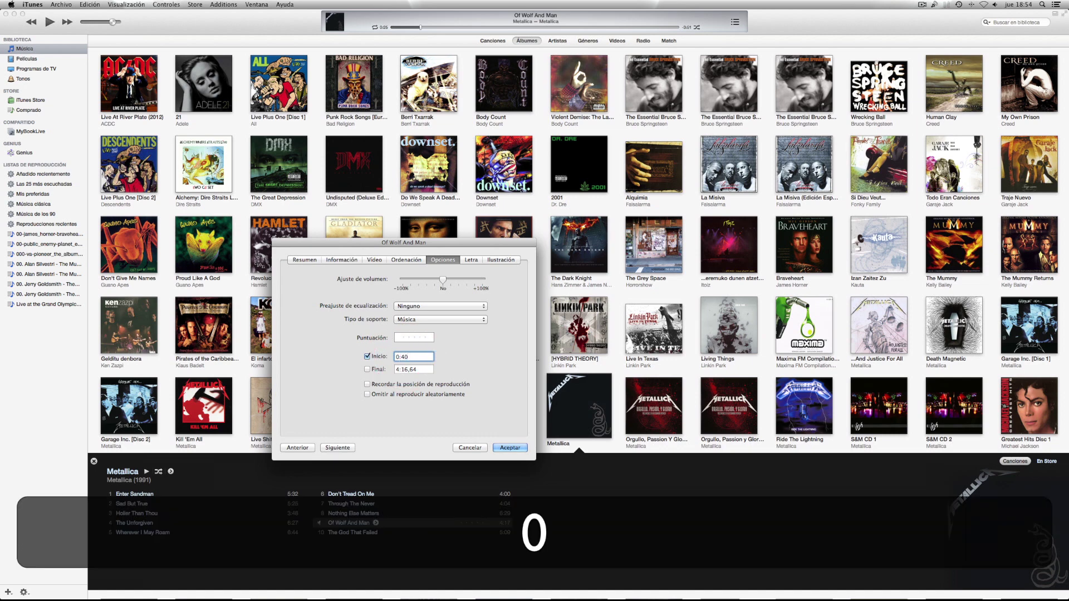
{"action": "key", "text": "BackSpace"}
{"action": "key", "text": "BackSpace"}
{"action": "type", "text": "00"}
- Enable the song's end time, set it to 0:25 and accept the changes
{"action": "left_click", "coordinate": [367, 369]}
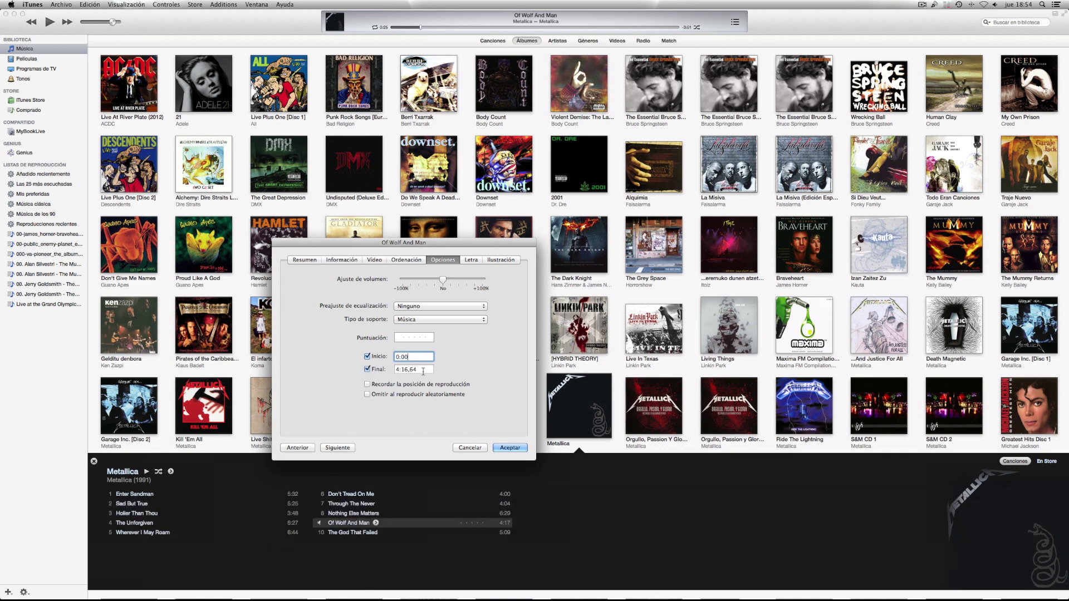
{"action": "key", "text": "Tab"}
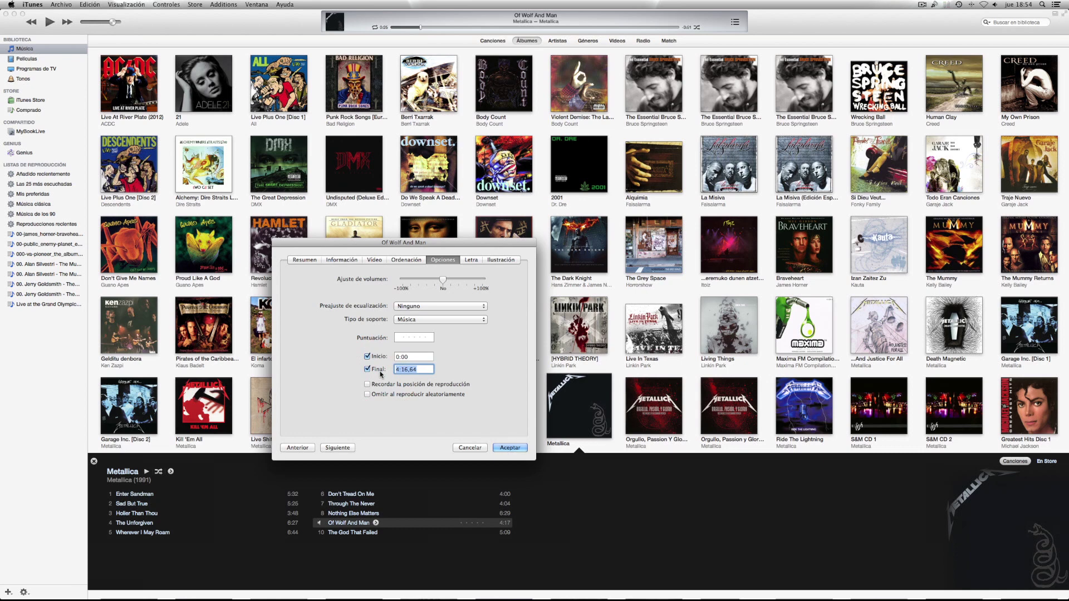
{"action": "type", "text": "0"}
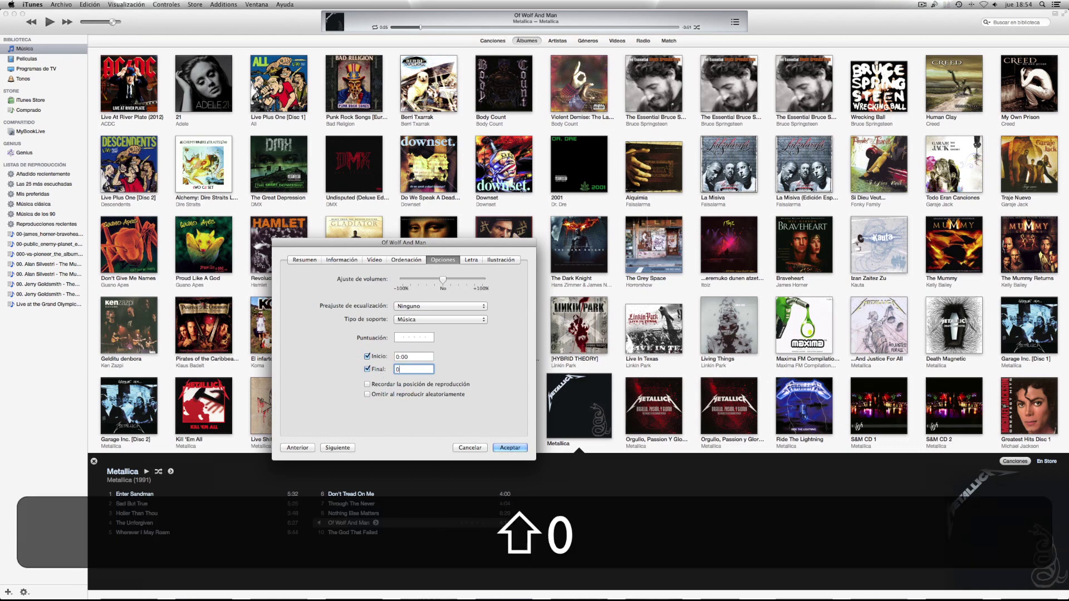
{"action": "type", "text": ":25"}
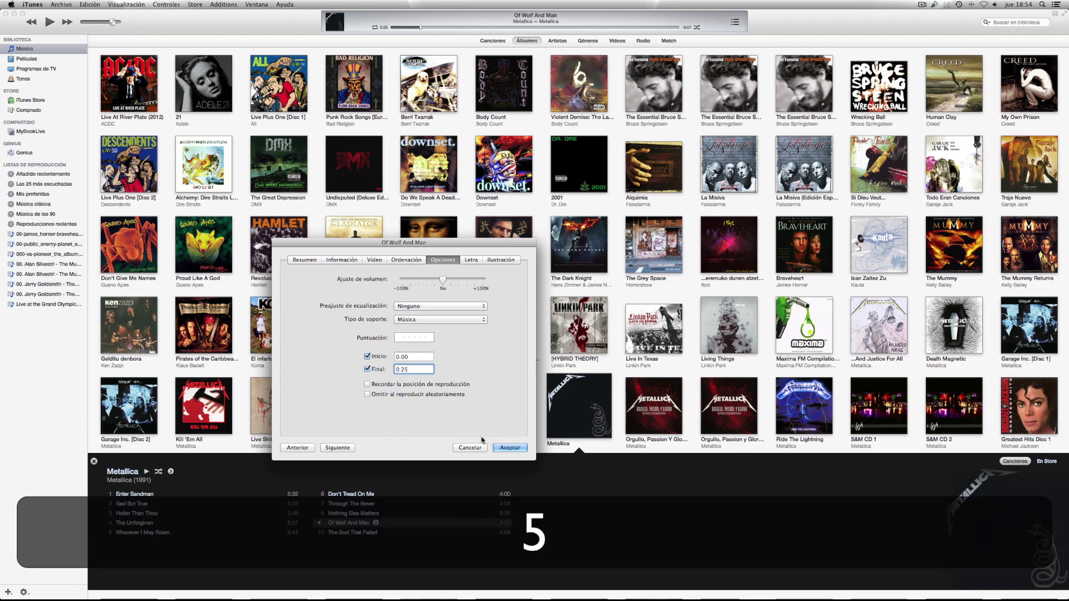
{"action": "left_click", "coordinate": [504, 448]}
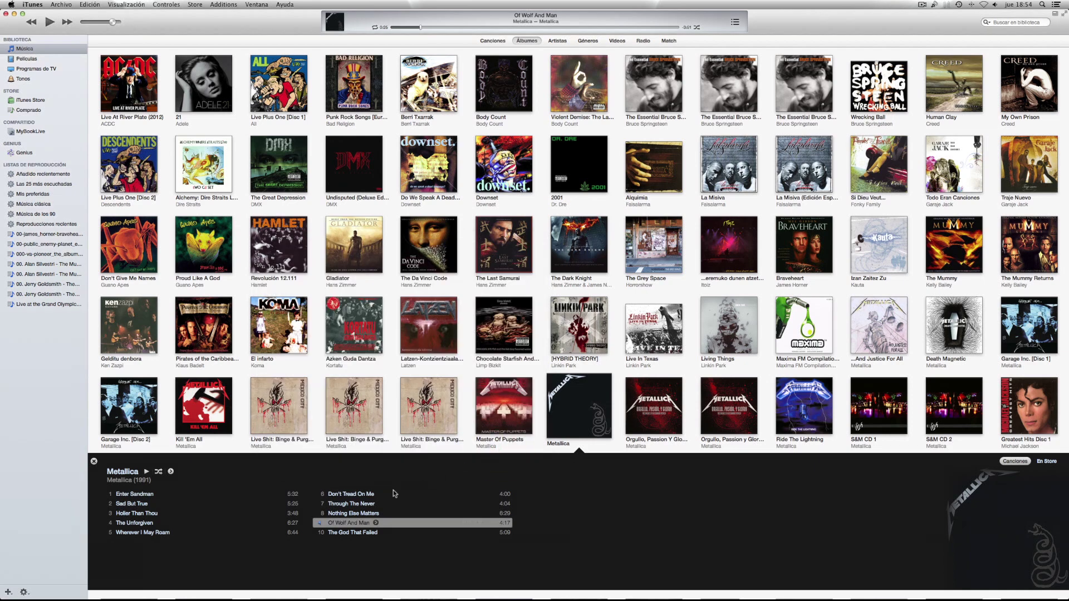
{"action": "right_click", "coordinate": [333, 528]}
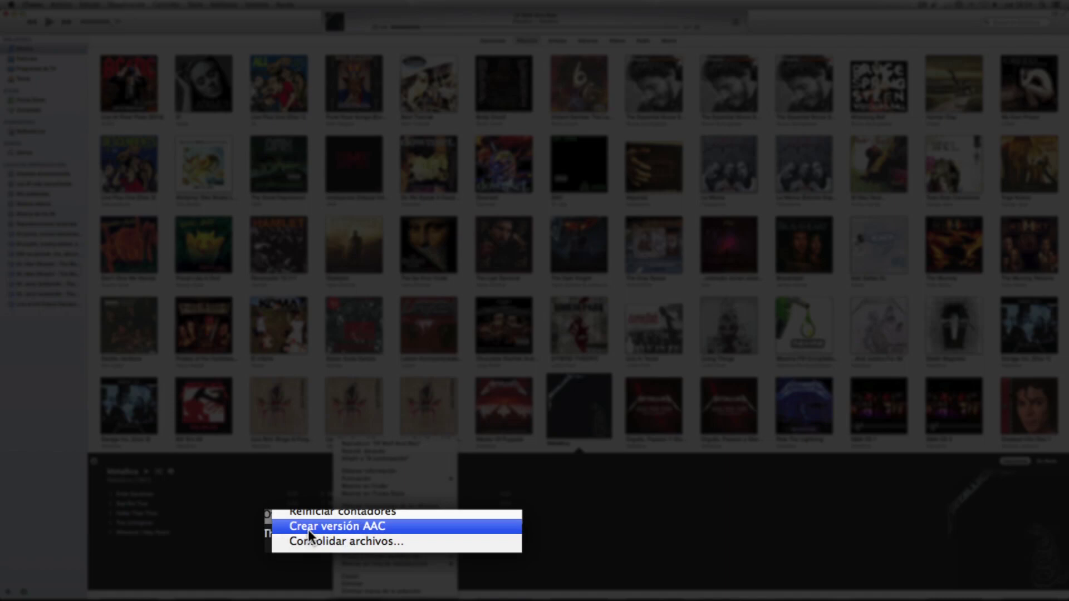
{"action": "left_click", "coordinate": [309, 529]}
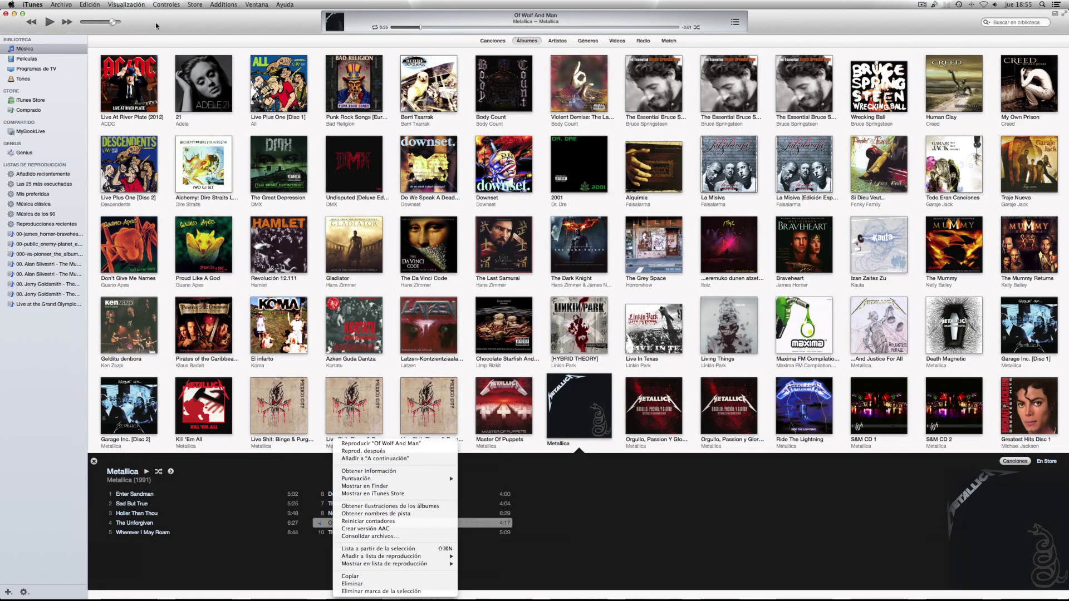
{"action": "left_click", "coordinate": [156, 25]}
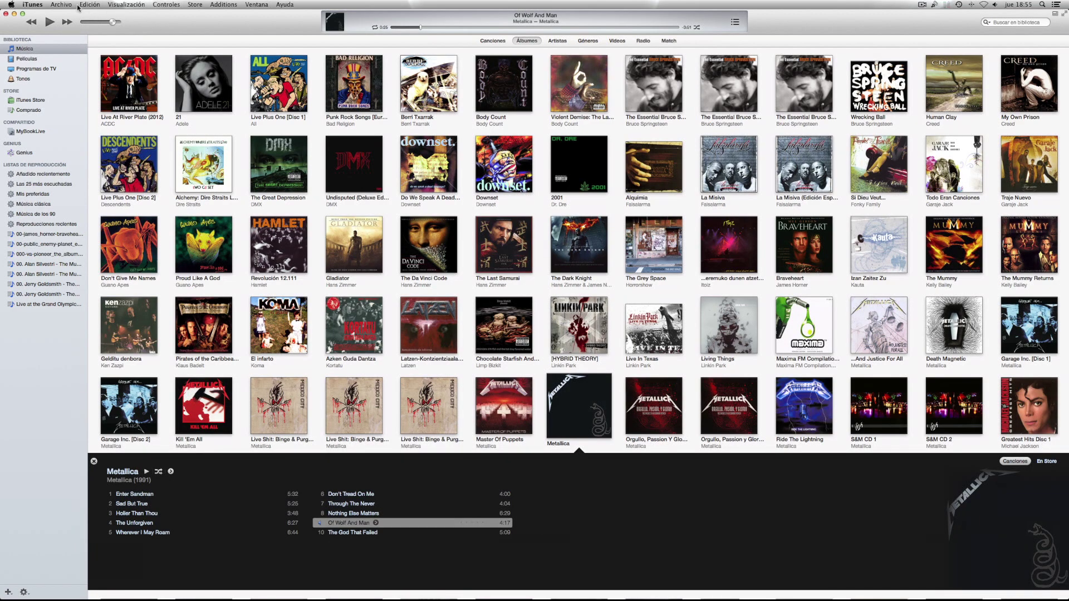
- Choose the AAC encoder in the import settings of the iTunes preferences and accept both dialogs
{"action": "left_click", "coordinate": [32, 4]}
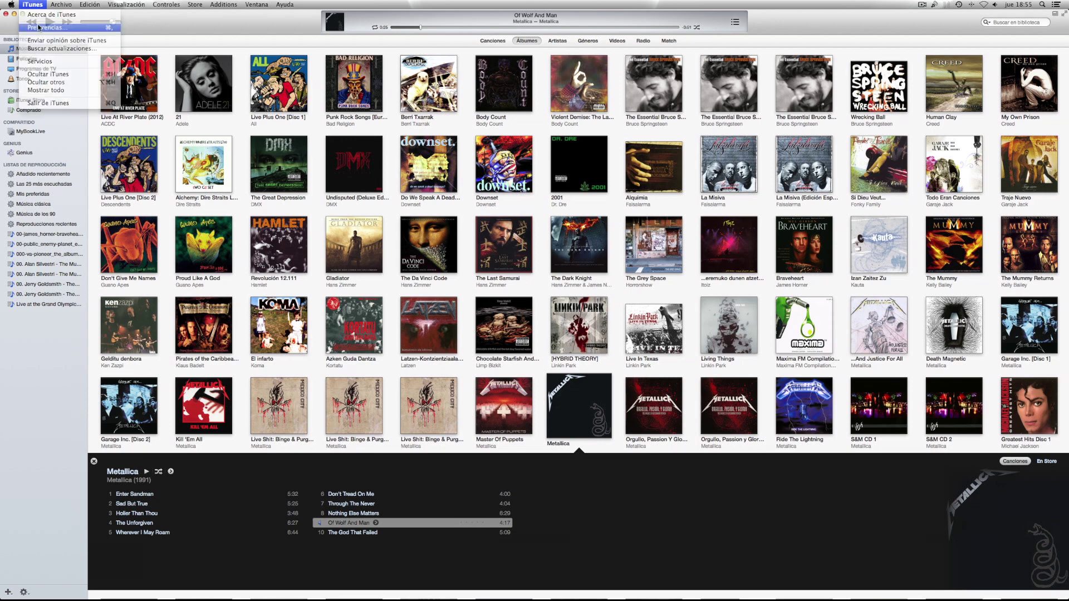
{"action": "left_click", "coordinate": [47, 27]}
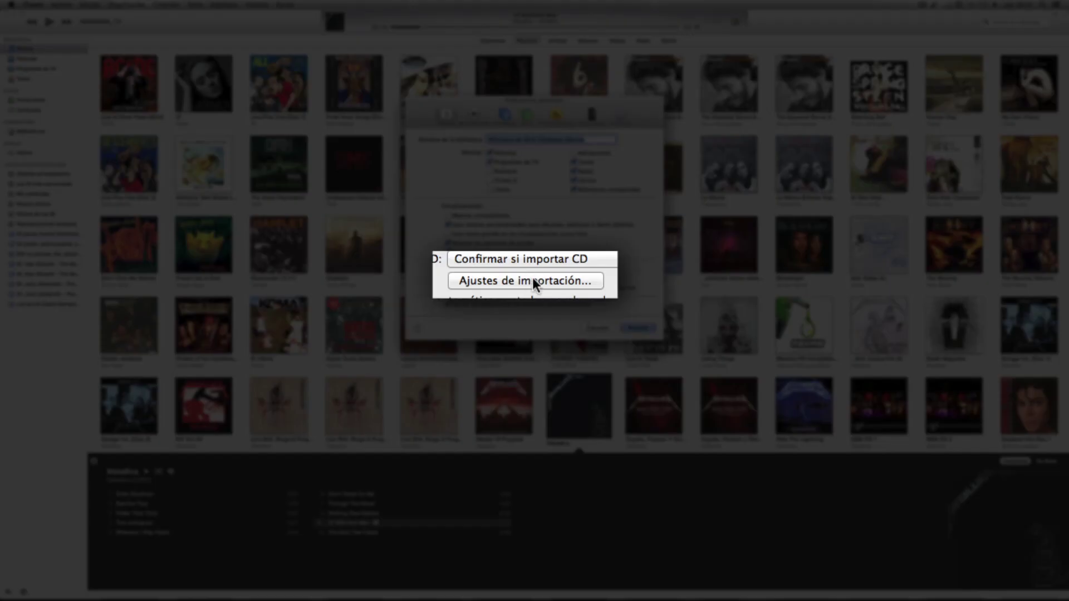
{"action": "left_click", "coordinate": [535, 277]}
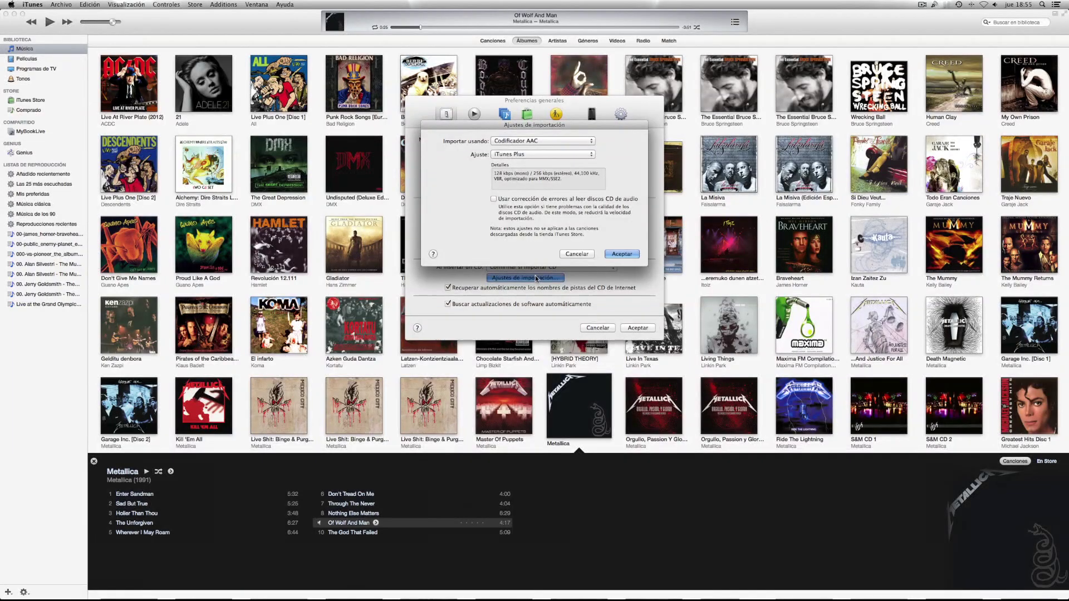
{"action": "left_click", "coordinate": [531, 142]}
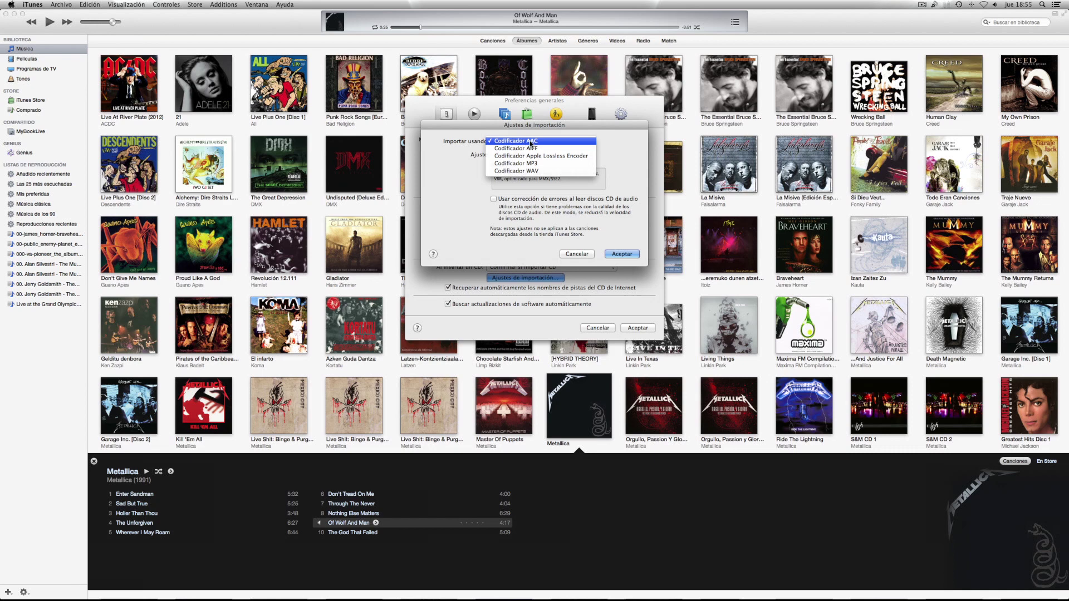
{"action": "left_click", "coordinate": [531, 142]}
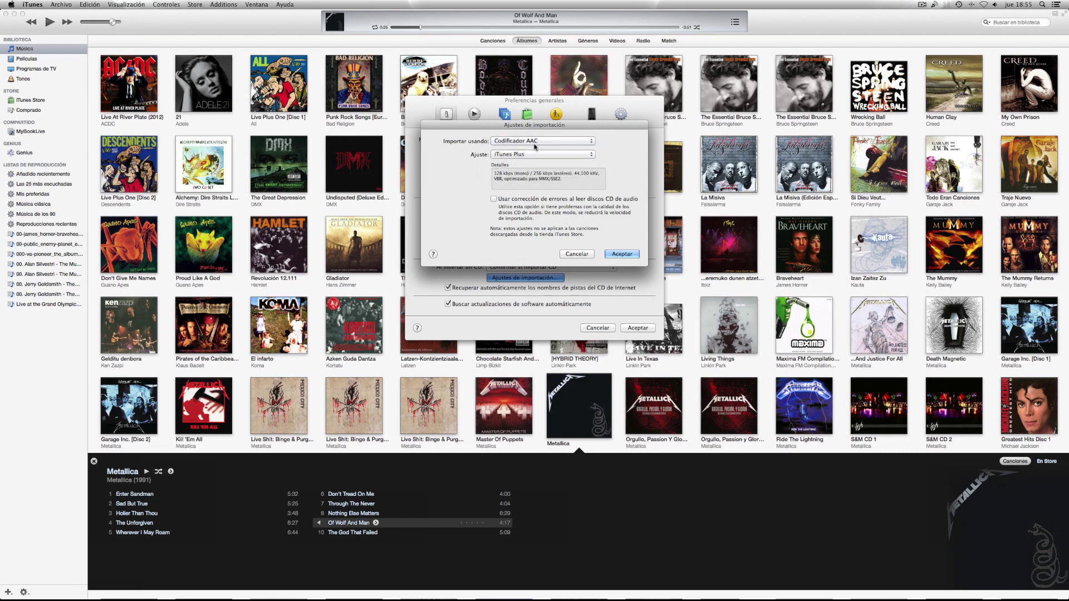
{"action": "left_click", "coordinate": [618, 254]}
{"action": "left_click", "coordinate": [635, 328]}
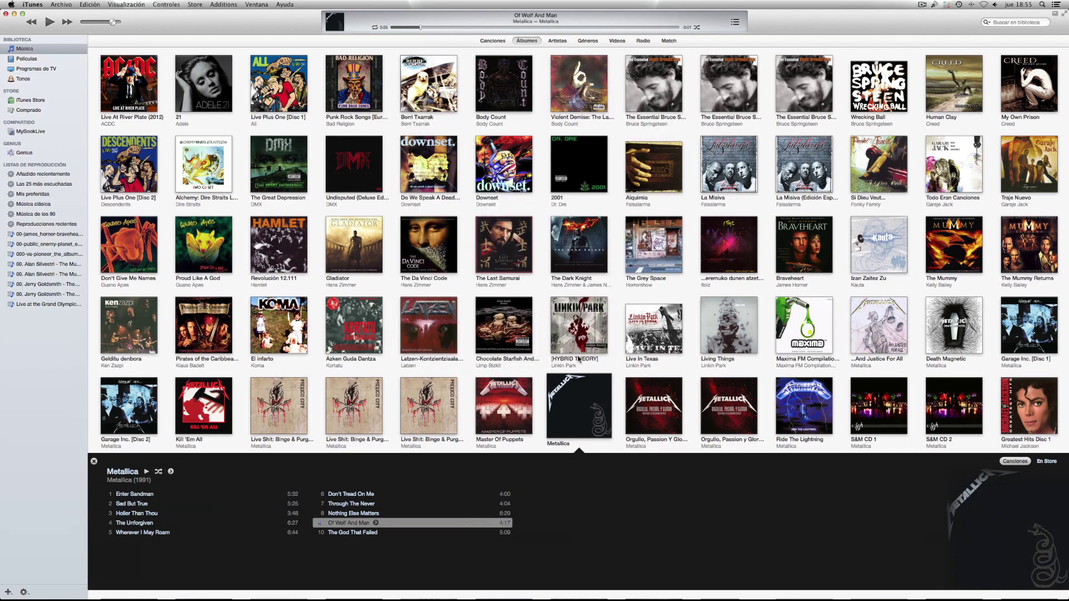
- Create an AAC version of the trimmed "Of Wolf And Man" track
{"action": "right_click", "coordinate": [346, 524]}
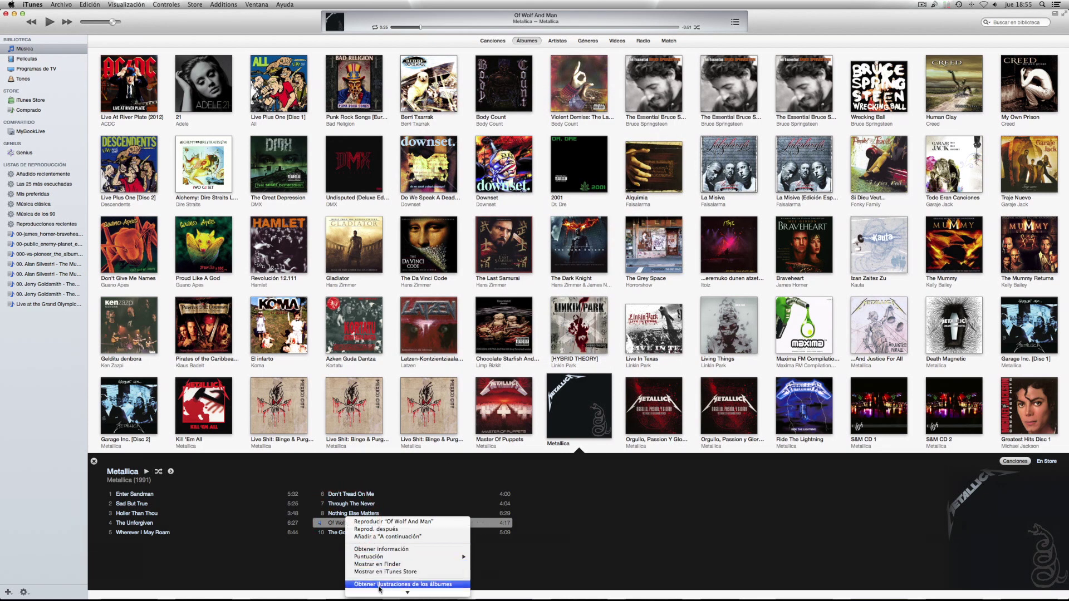
{"action": "mouse_move", "coordinate": [381, 595]}
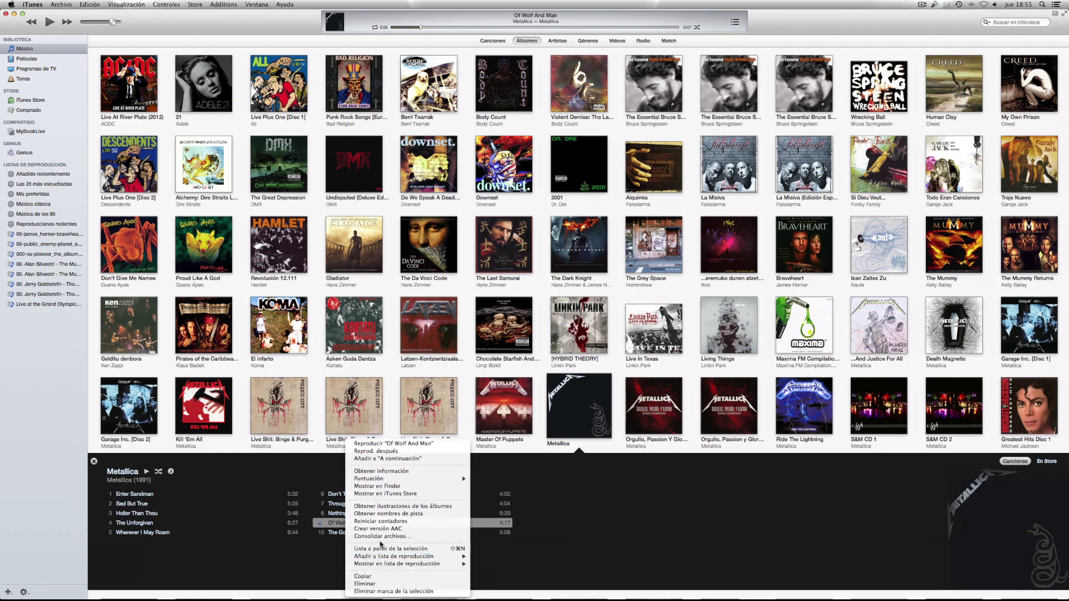
{"action": "left_click", "coordinate": [381, 530]}
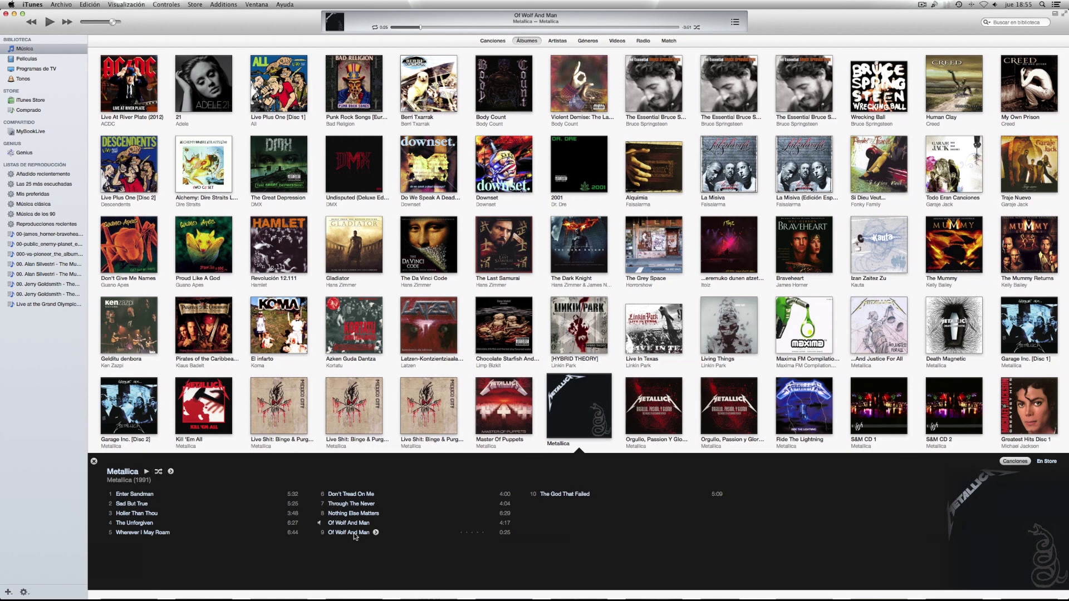
- Show the file of the 0:25-long "Of Wolf And Man" version in Finder
{"action": "left_click", "coordinate": [350, 534]}
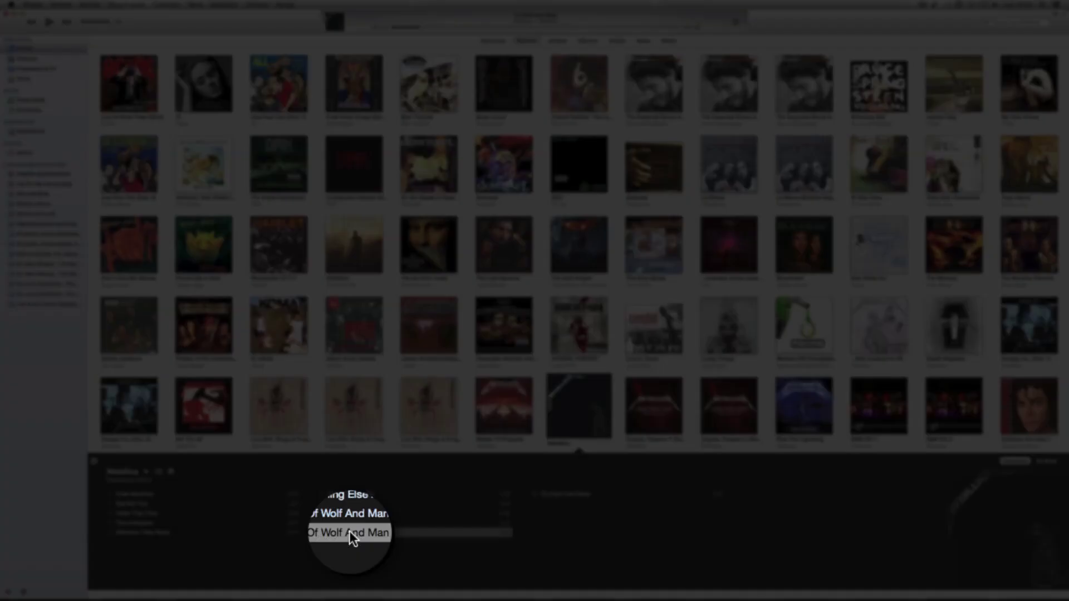
{"action": "right_click", "coordinate": [349, 532]}
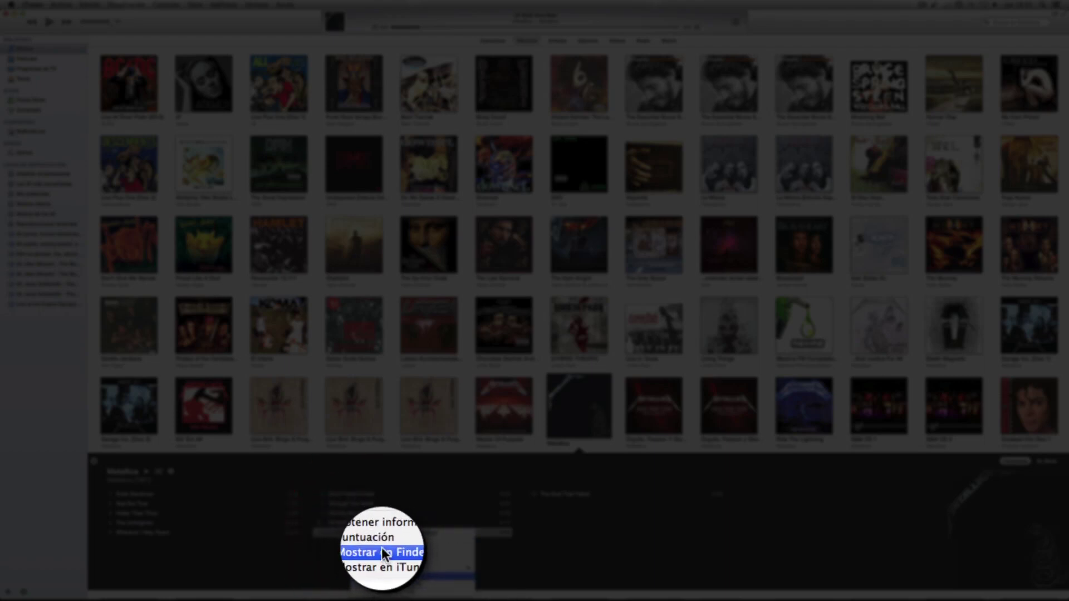
{"action": "left_click", "coordinate": [382, 547]}
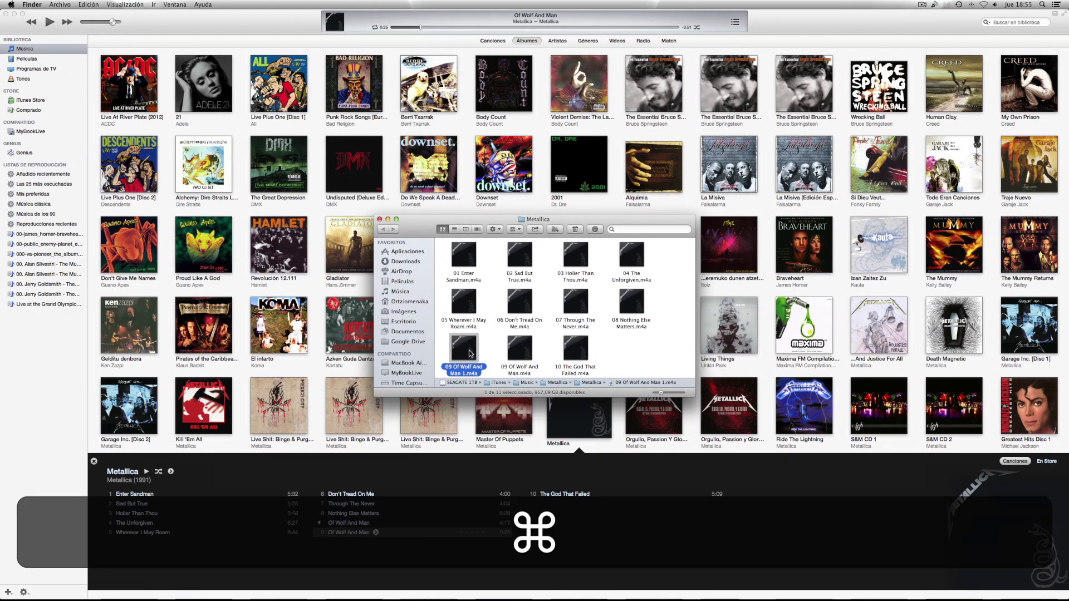
- Copy the file "09 Of Wolf And Man 1.m4a" to the clipboard
{"action": "key", "text": "super+c"}
{"action": "right_click", "coordinate": [470, 353]}
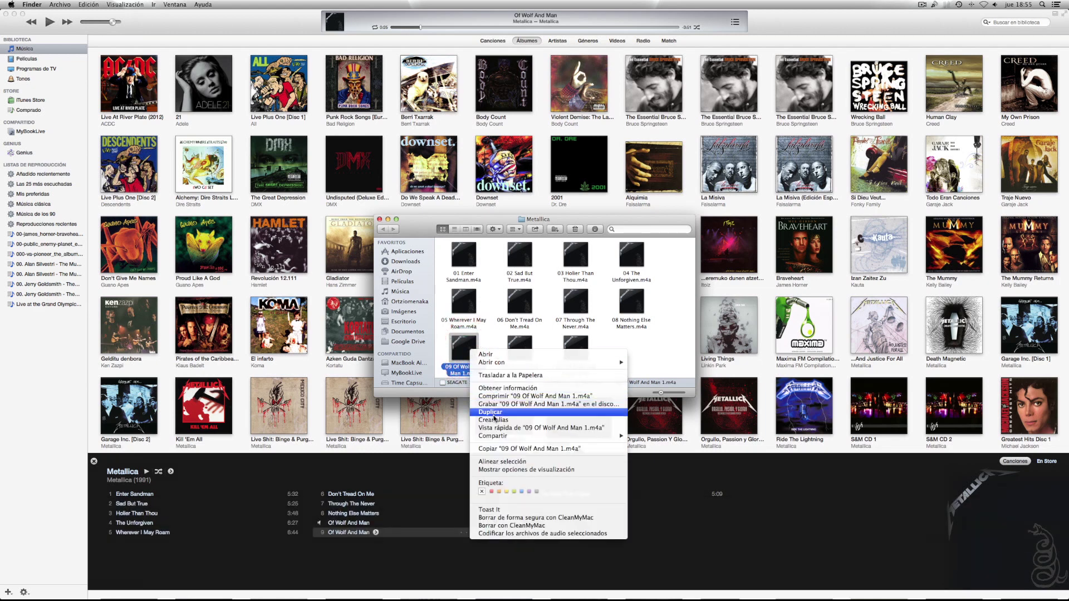
{"action": "left_click", "coordinate": [495, 449]}
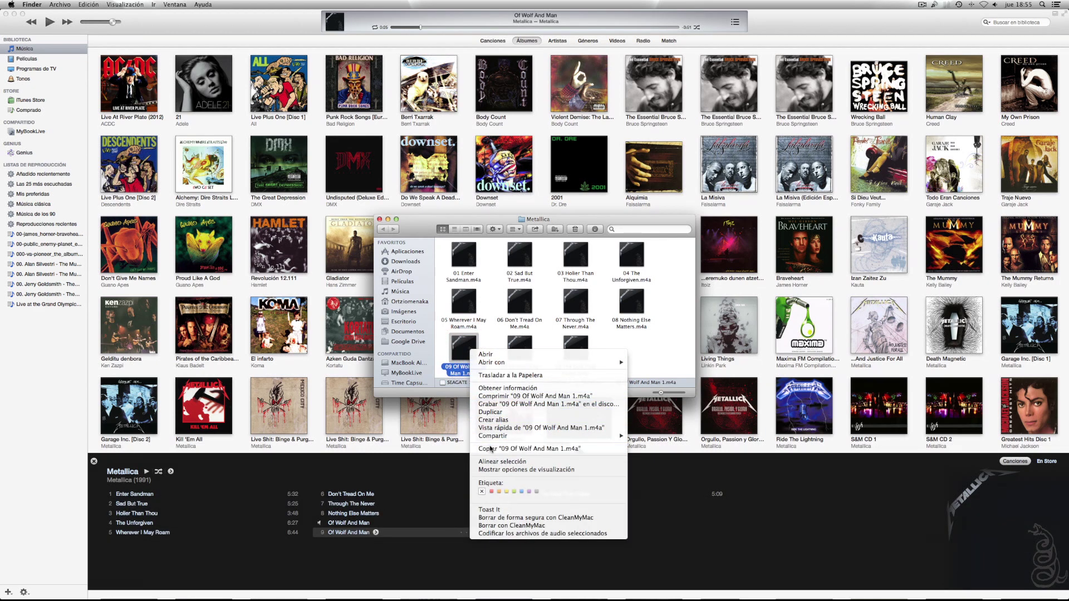
- Paste the copied "09 Of Wolf And Man 1.m4a" file into the Escritorio folder
{"action": "left_click", "coordinate": [407, 321]}
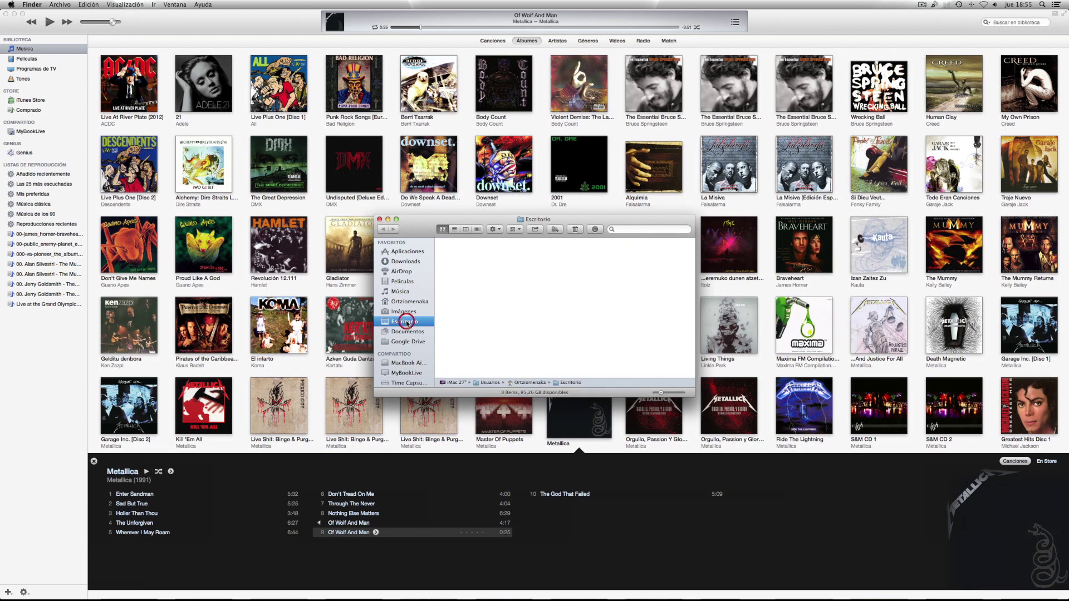
{"action": "right_click", "coordinate": [506, 306]}
{"action": "left_click", "coordinate": [520, 335]}
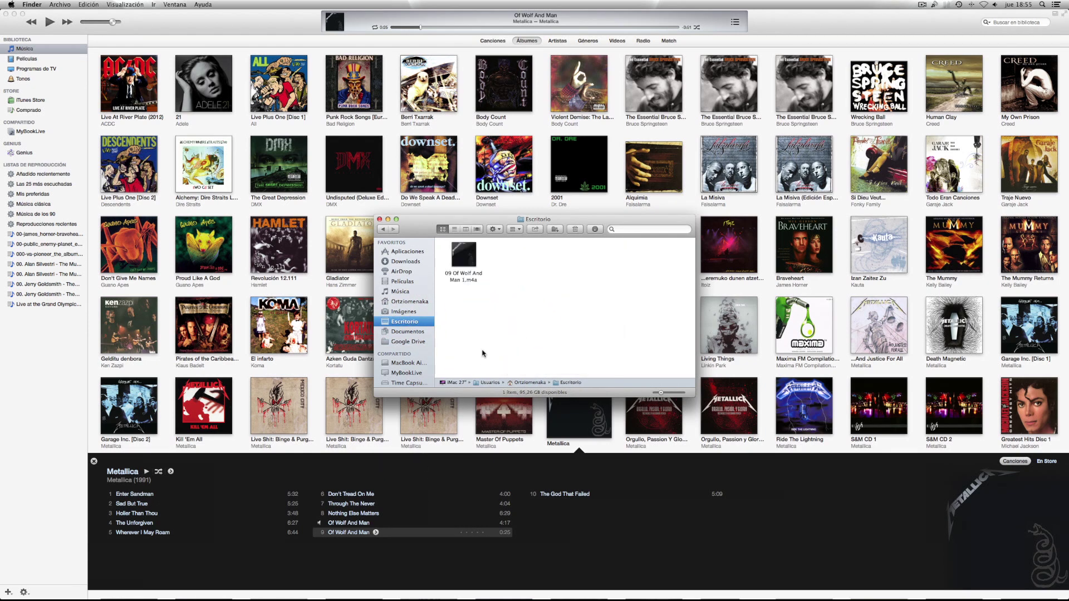
- Change the extension of the pasted "09 Of Wolf And Man 1" file to .m4r and accept using the new extension
{"action": "left_click", "coordinate": [478, 288]}
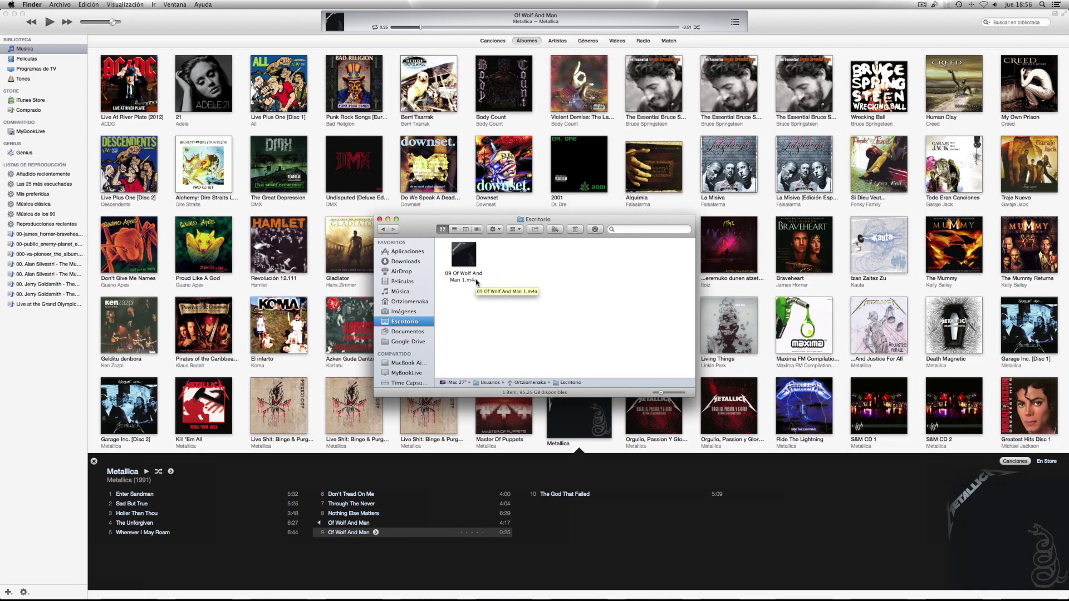
{"action": "left_click", "coordinate": [475, 281]}
{"action": "left_click", "coordinate": [474, 280]}
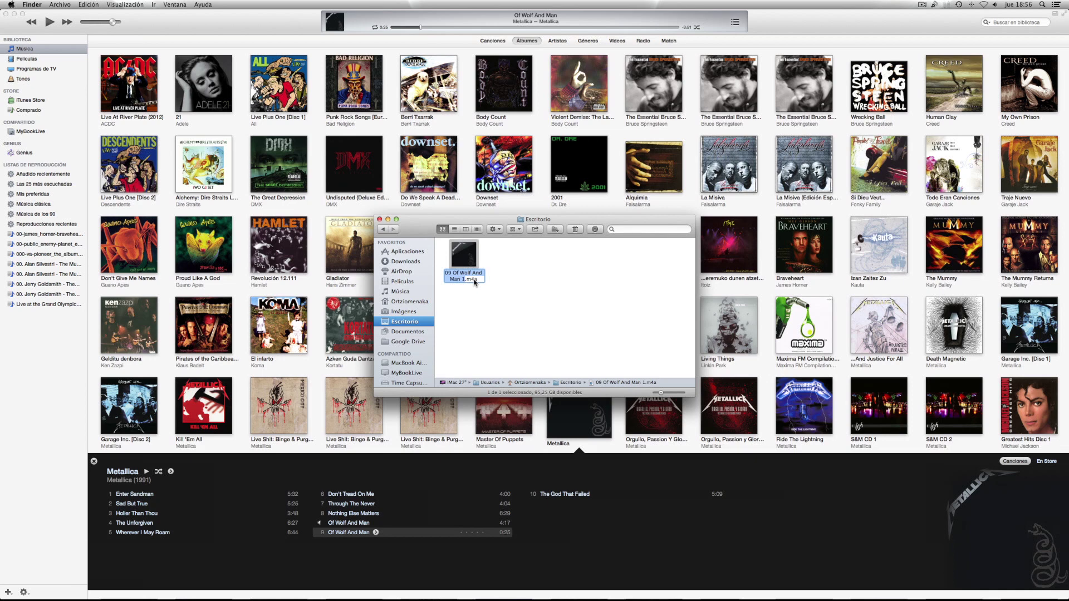
{"action": "left_click", "coordinate": [476, 279]}
{"action": "key", "text": "BackSpace"}
{"action": "type", "text": "r"}
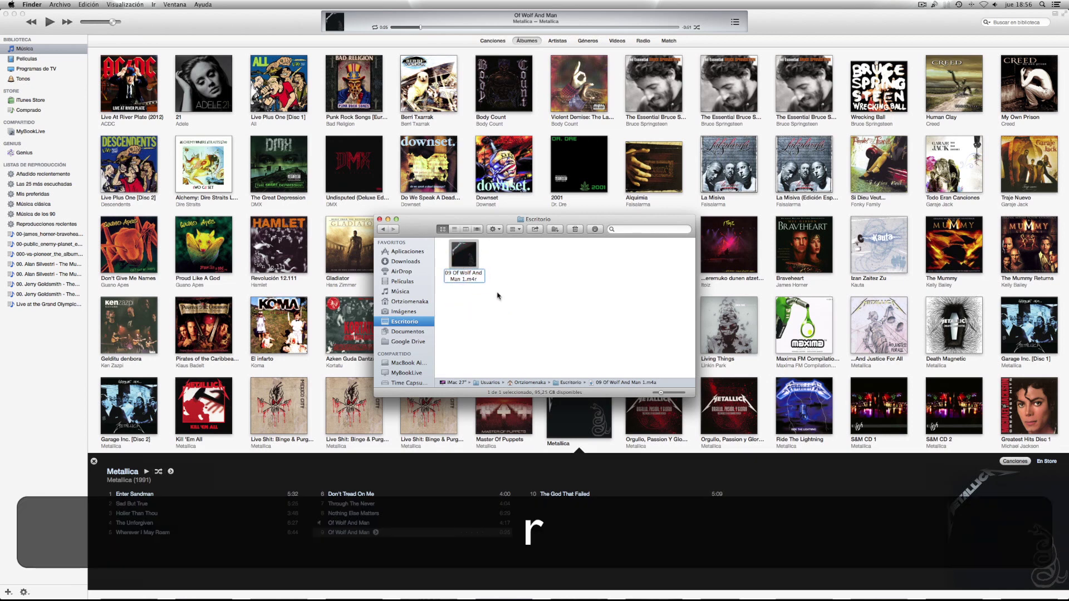
{"action": "key", "text": "Return"}
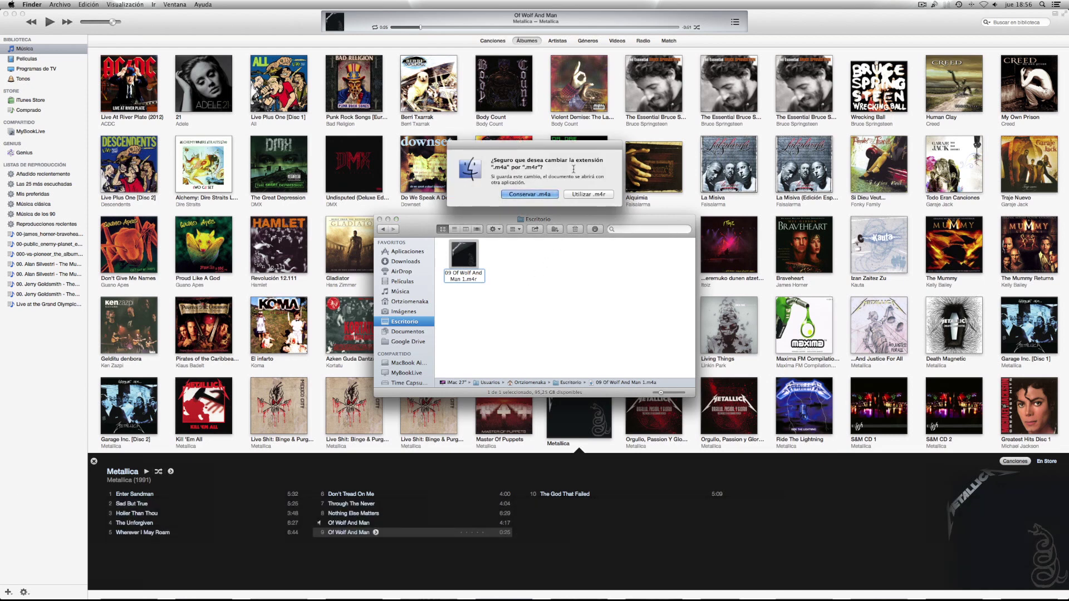
{"action": "left_click", "coordinate": [584, 196]}
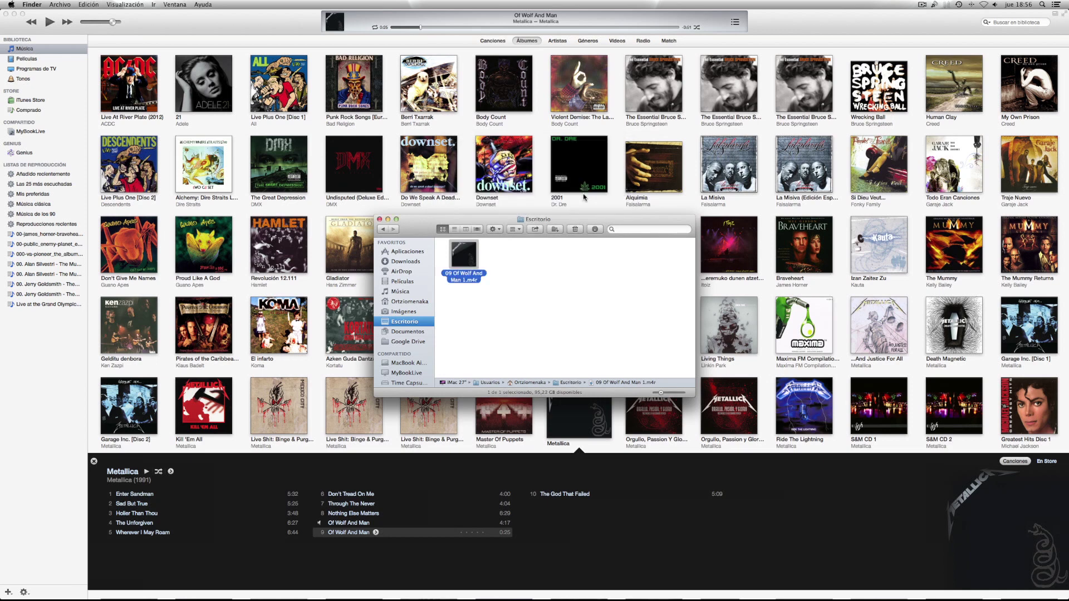
- Remove the "09" prefix to rename the file "Of Wolf And Man 1.m4r" and close the Finder window
{"action": "left_click", "coordinate": [456, 274]}
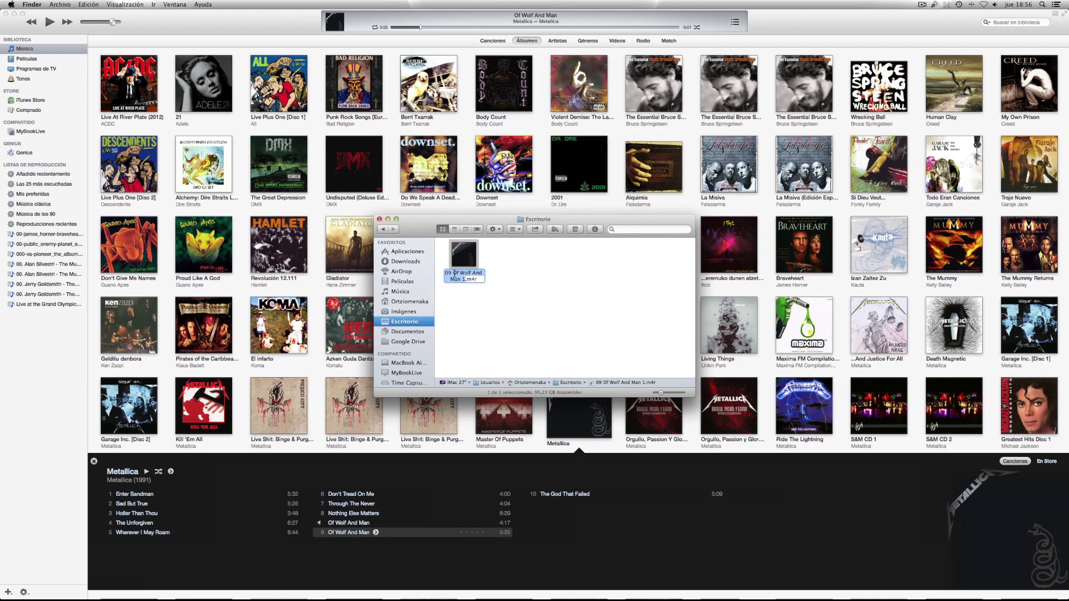
{"action": "left_click", "coordinate": [455, 273]}
{"action": "key", "text": "BackSpace"}
{"action": "key", "text": "BackSpace"}
{"action": "key", "text": "BackSpace"}
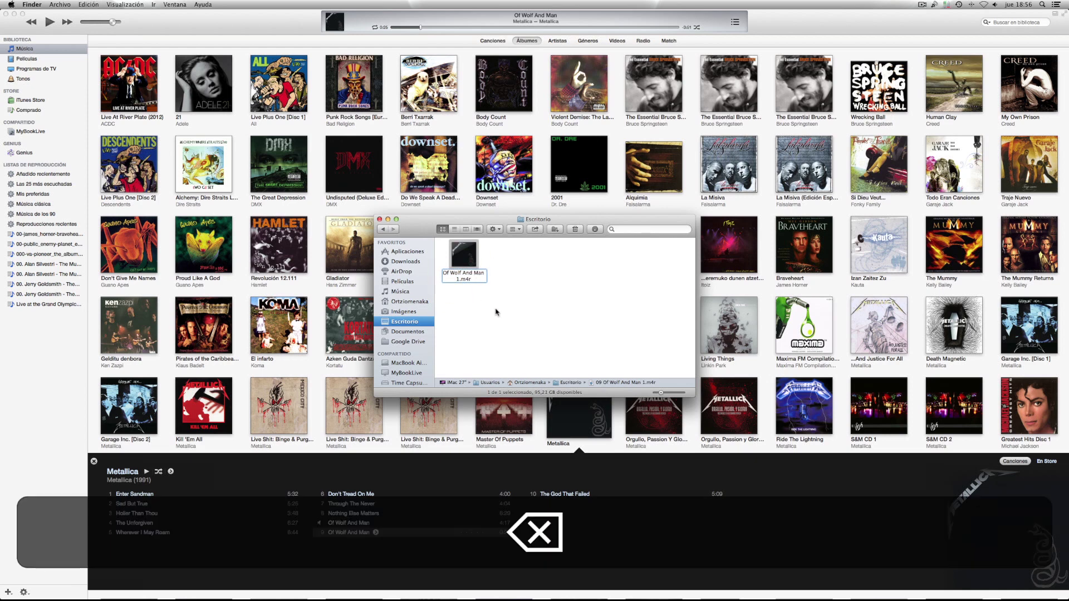
{"action": "key", "text": "Return"}
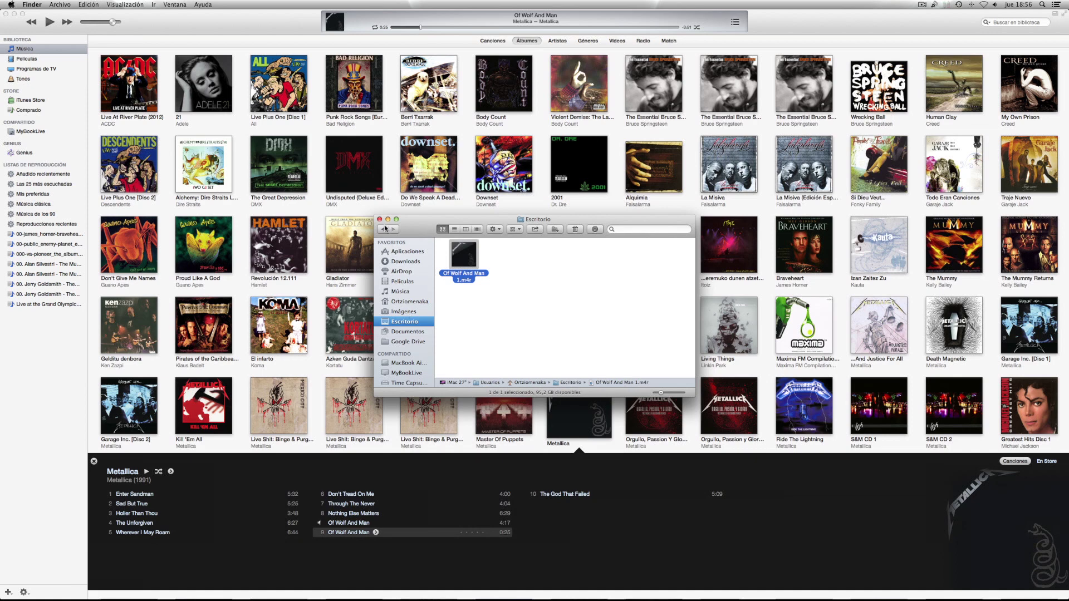
{"action": "left_click", "coordinate": [379, 219]}
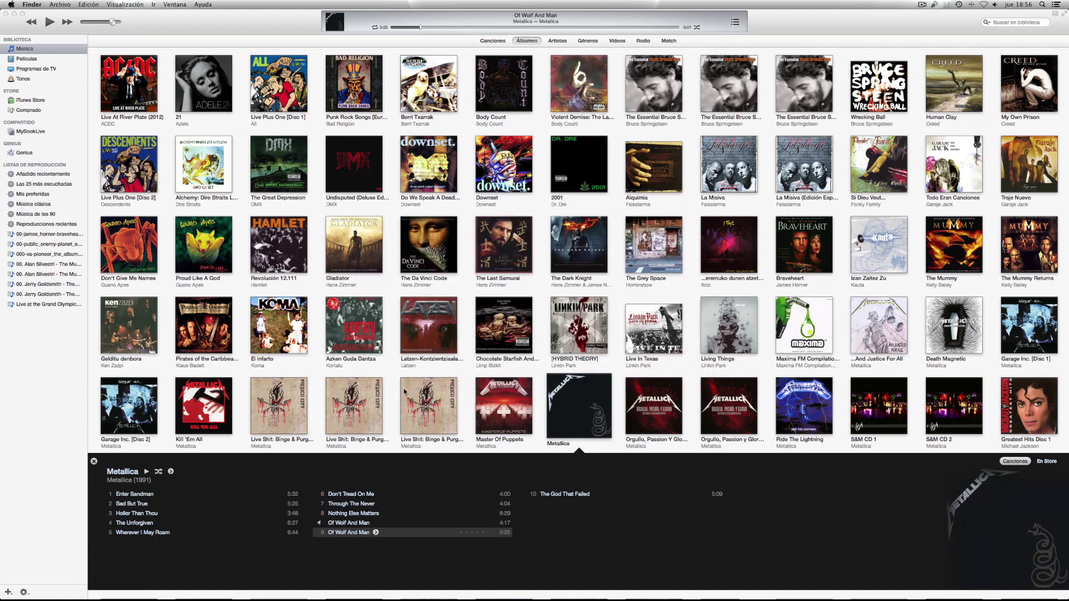
{"action": "right_click", "coordinate": [382, 534]}
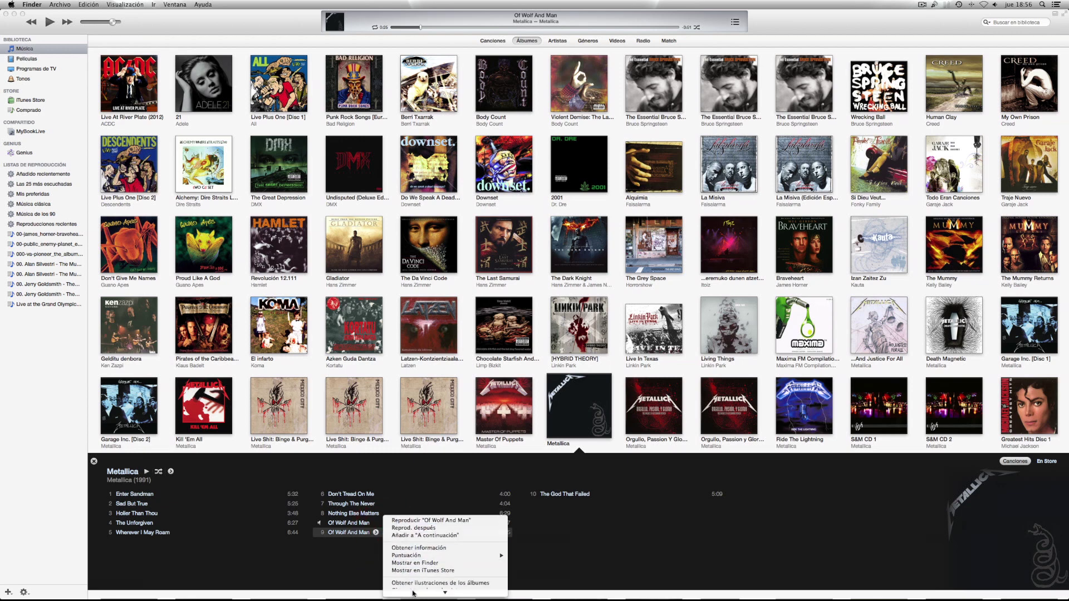
{"action": "mouse_move", "coordinate": [413, 594]}
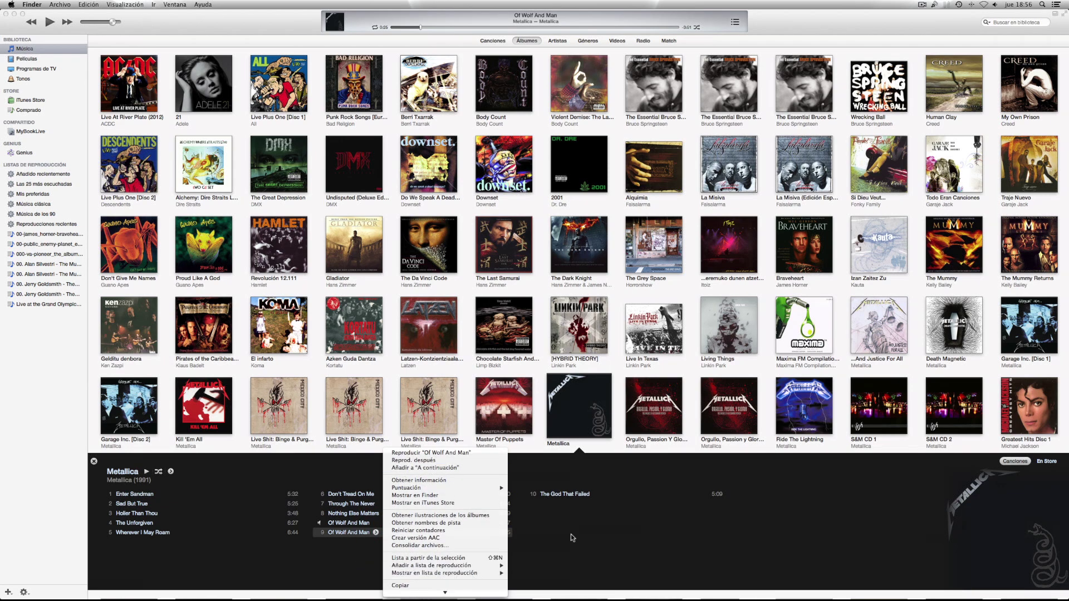
{"action": "left_click", "coordinate": [570, 533]}
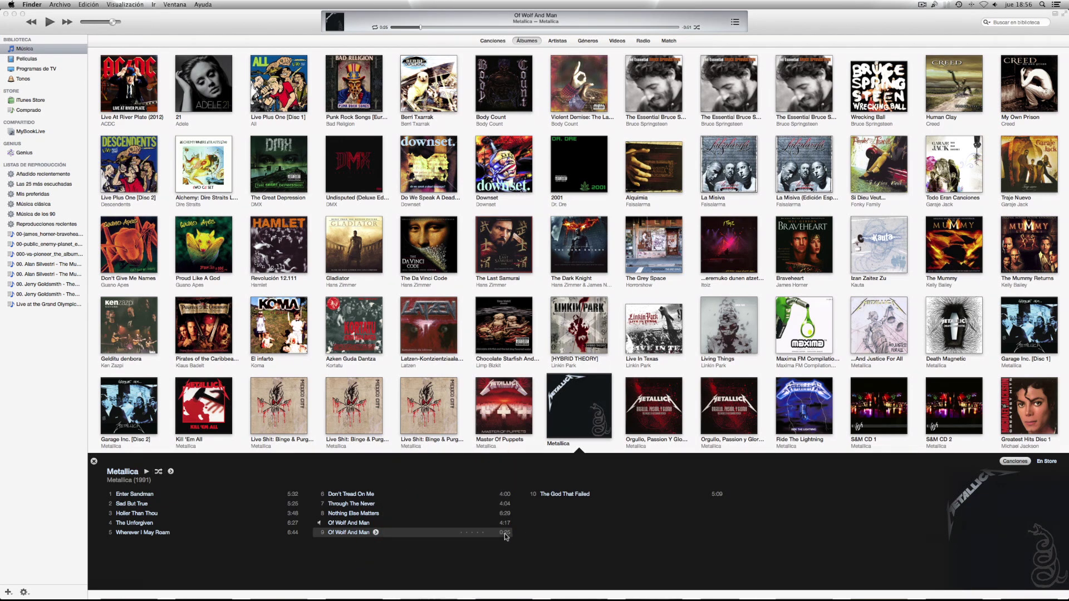
- Delete the 0:25-long "Of Wolf And Man" version from the iTunes music library and move its file to the Trash
{"action": "right_click", "coordinate": [407, 533]}
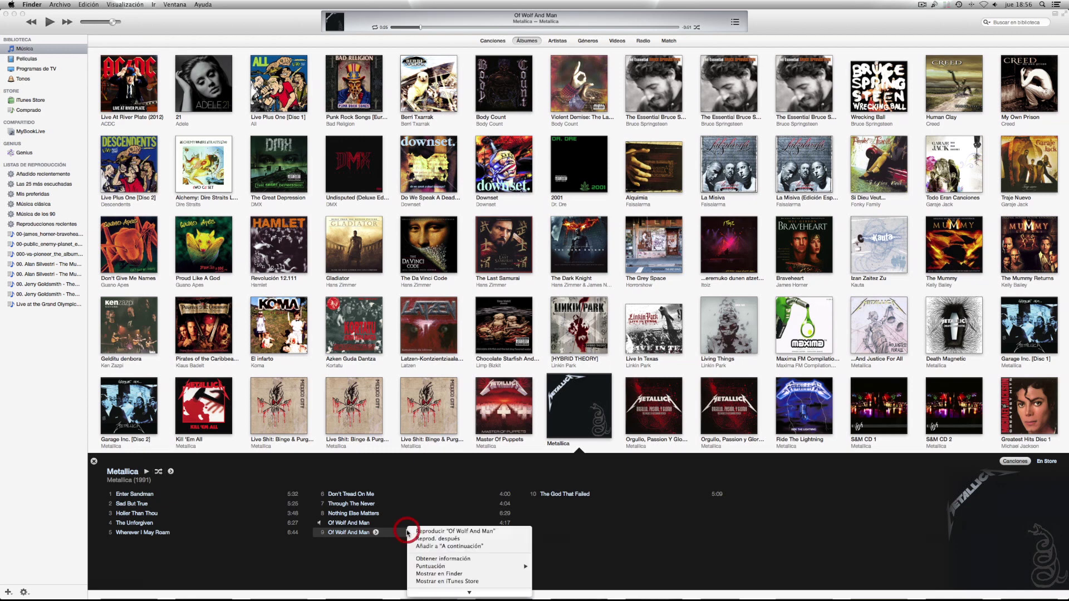
{"action": "left_click", "coordinate": [428, 584]}
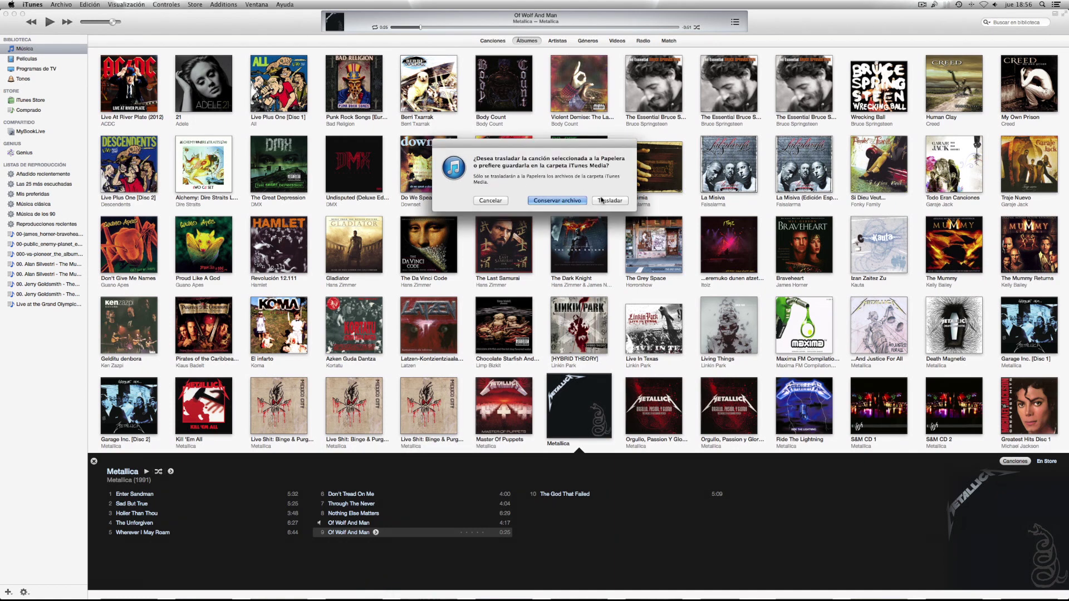
{"action": "left_click", "coordinate": [602, 202]}
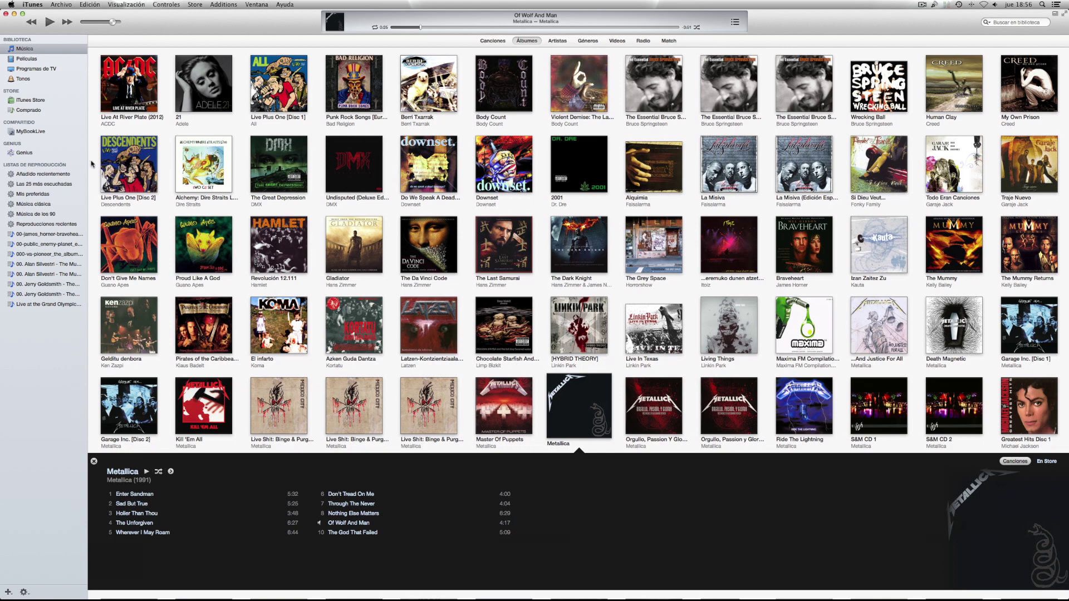
- Add "Of Wolf And Man 1.m4r" from the Escritorio folder to the library while showing the Tonos section
{"action": "left_click", "coordinate": [23, 79]}
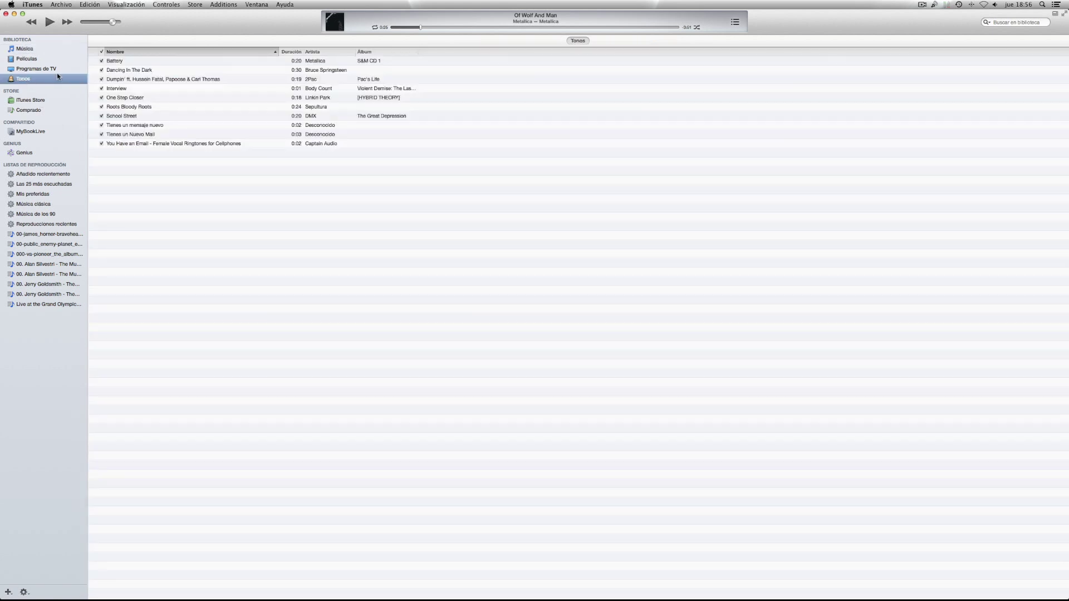
{"action": "left_click", "coordinate": [61, 4]}
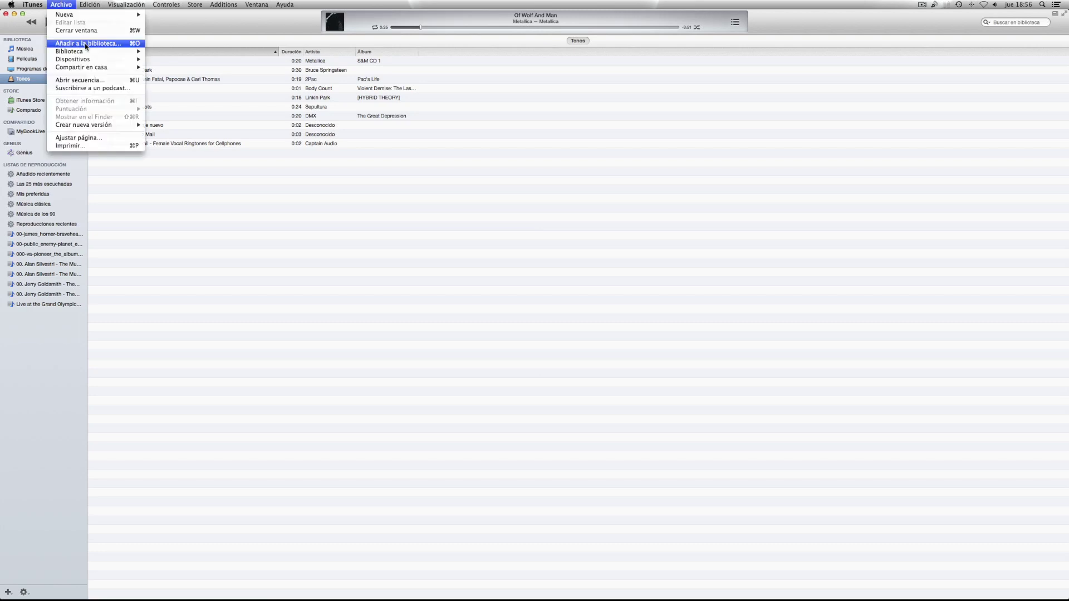
{"action": "left_click", "coordinate": [86, 43]}
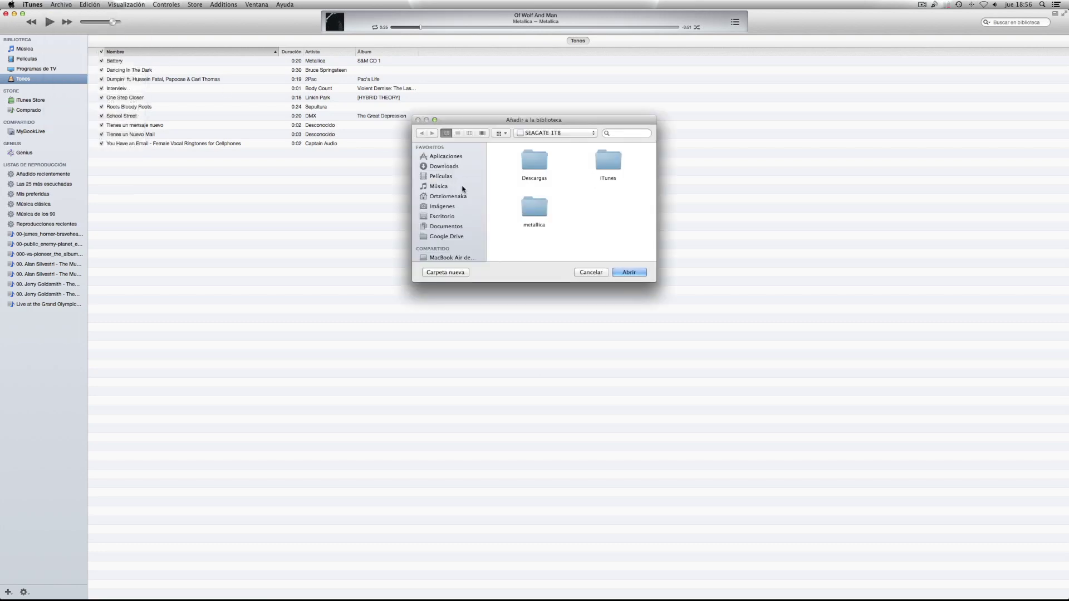
{"action": "left_click", "coordinate": [444, 216]}
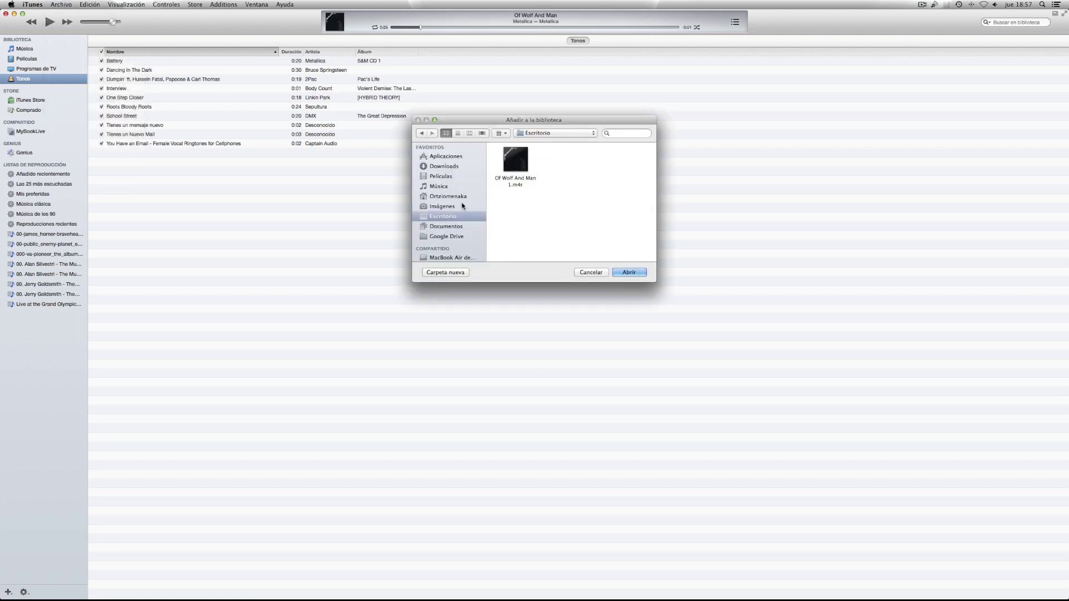
{"action": "left_click", "coordinate": [513, 169]}
{"action": "left_click", "coordinate": [623, 271]}
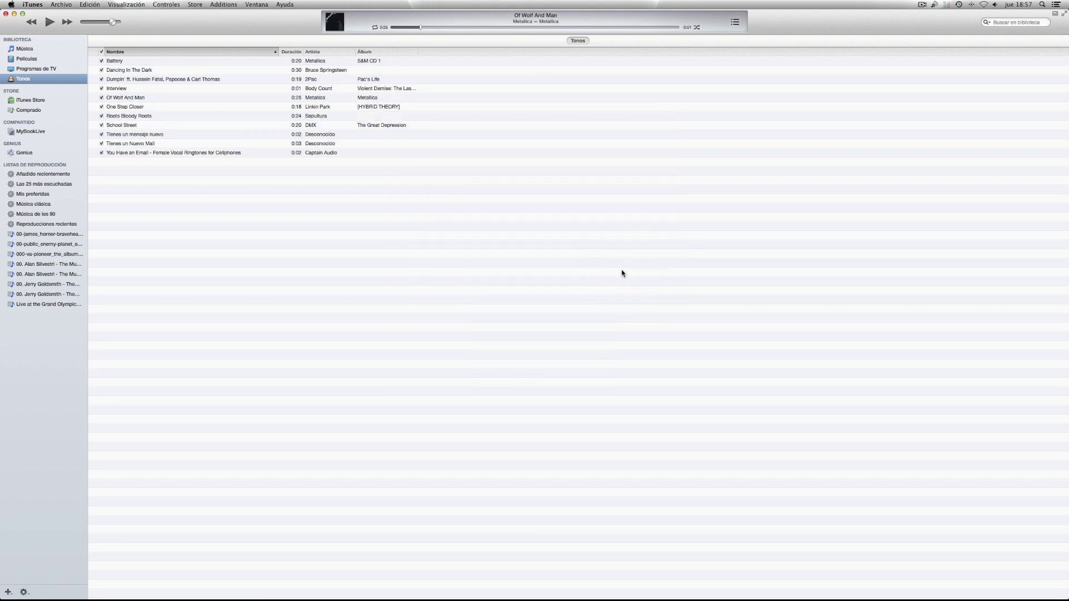
- Play the added "Of Wolf And Man" tone, skip ahead in it and pause playback
{"action": "left_click", "coordinate": [127, 99]}
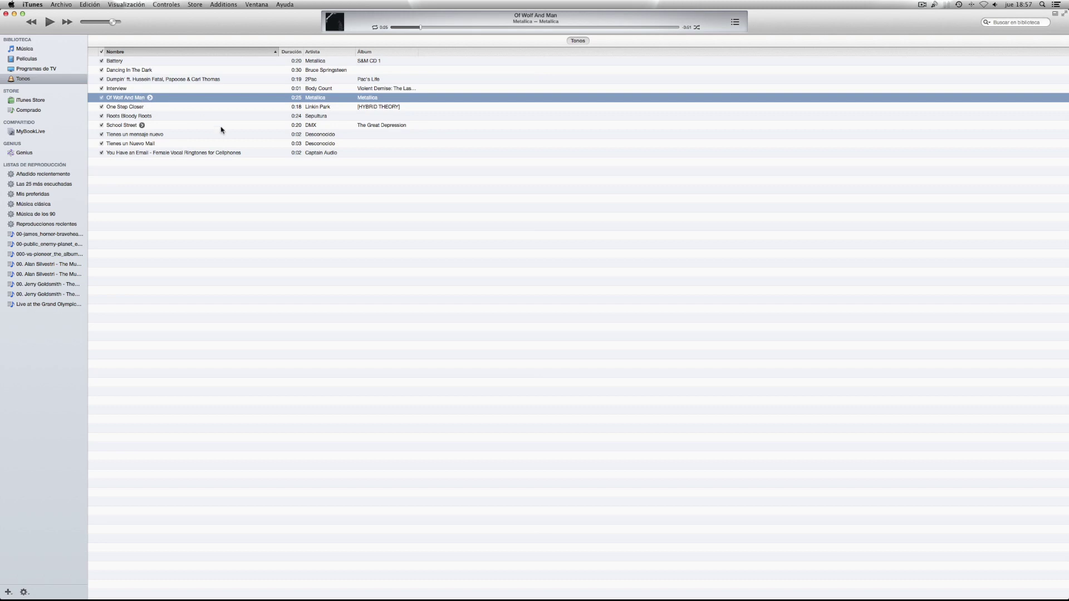
{"action": "left_click", "coordinate": [373, 287]}
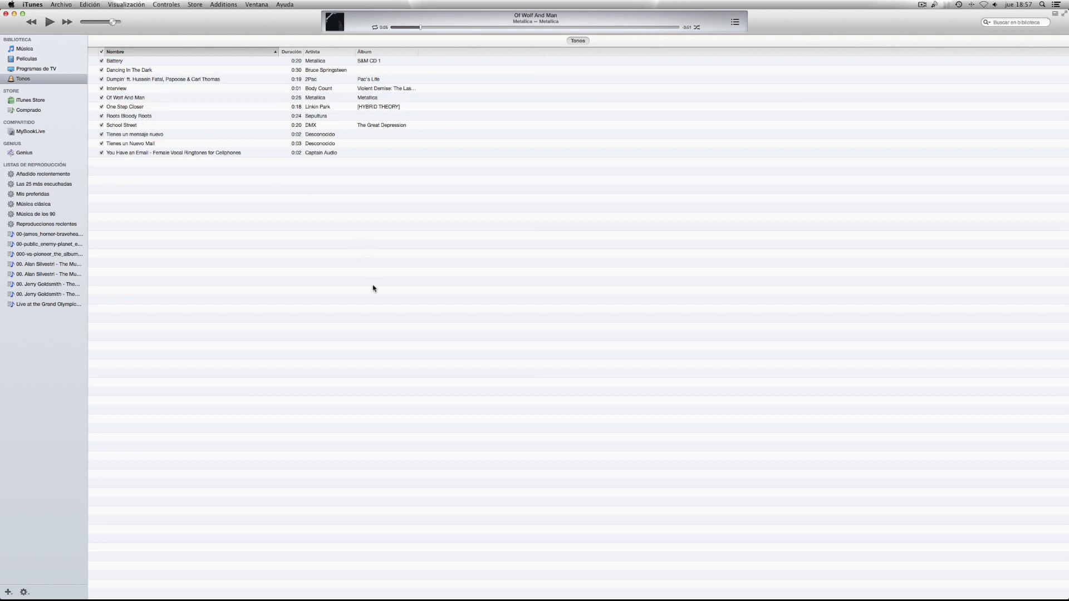
{"action": "double_click", "coordinate": [121, 98]}
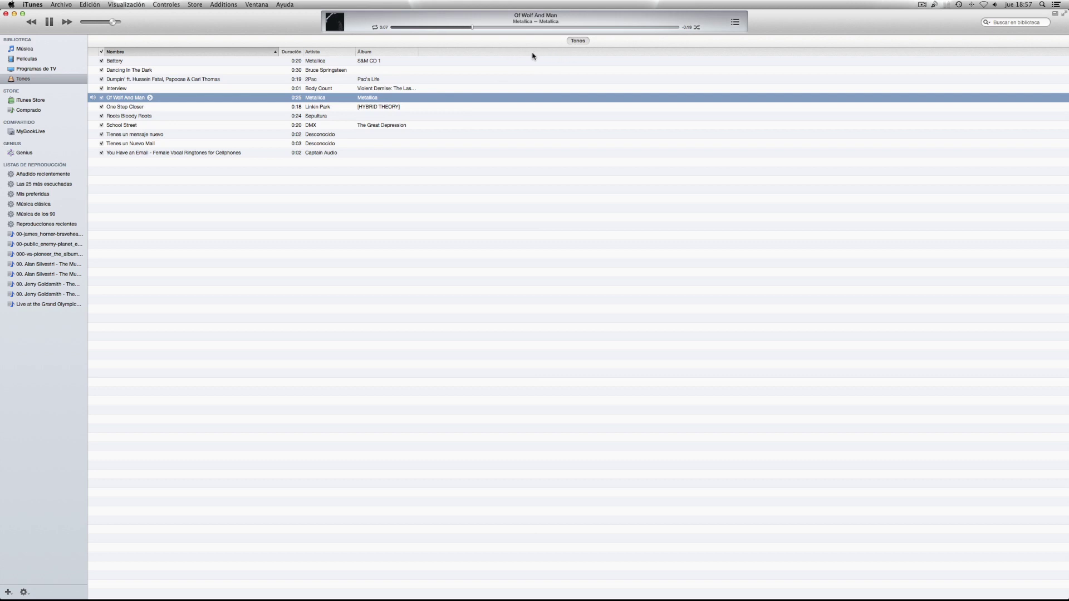
{"action": "left_click_drag", "start_coordinate": [579, 28], "coordinate": [590, 29]}
{"action": "left_click", "coordinate": [49, 22]}
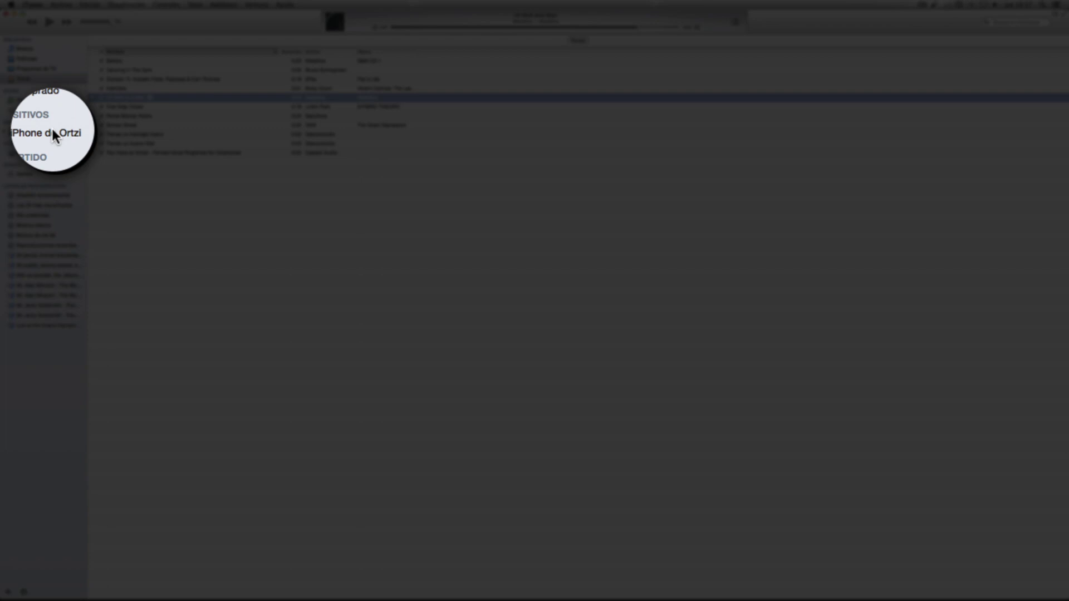
- Enable tone syncing for the connected iPhone and accept erasing its content and syncing with this library
{"action": "left_click", "coordinate": [52, 130]}
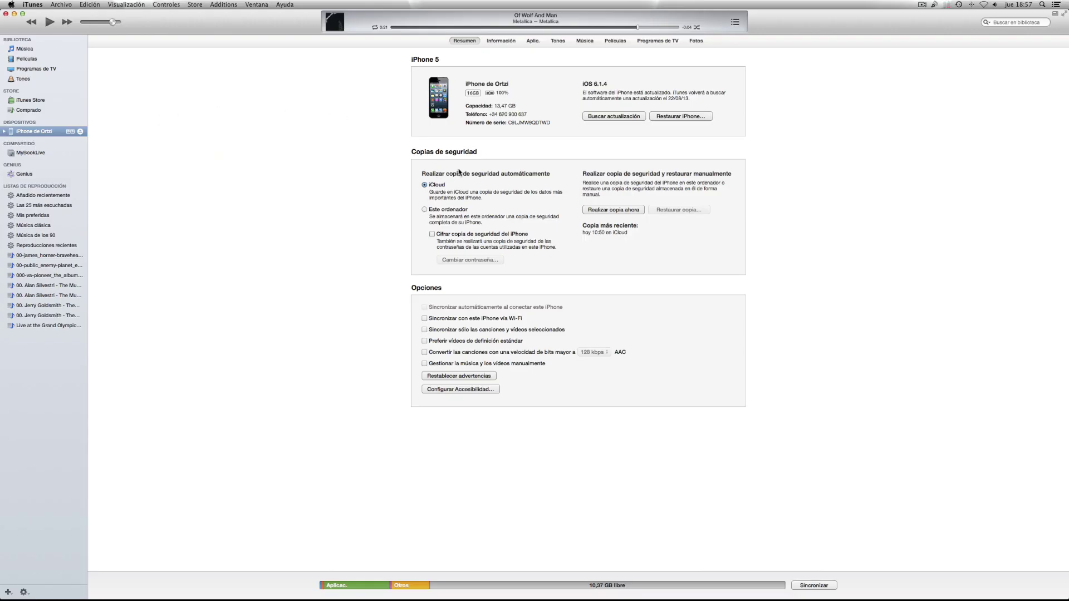
{"action": "left_click", "coordinate": [507, 41]}
{"action": "left_click", "coordinate": [532, 41]}
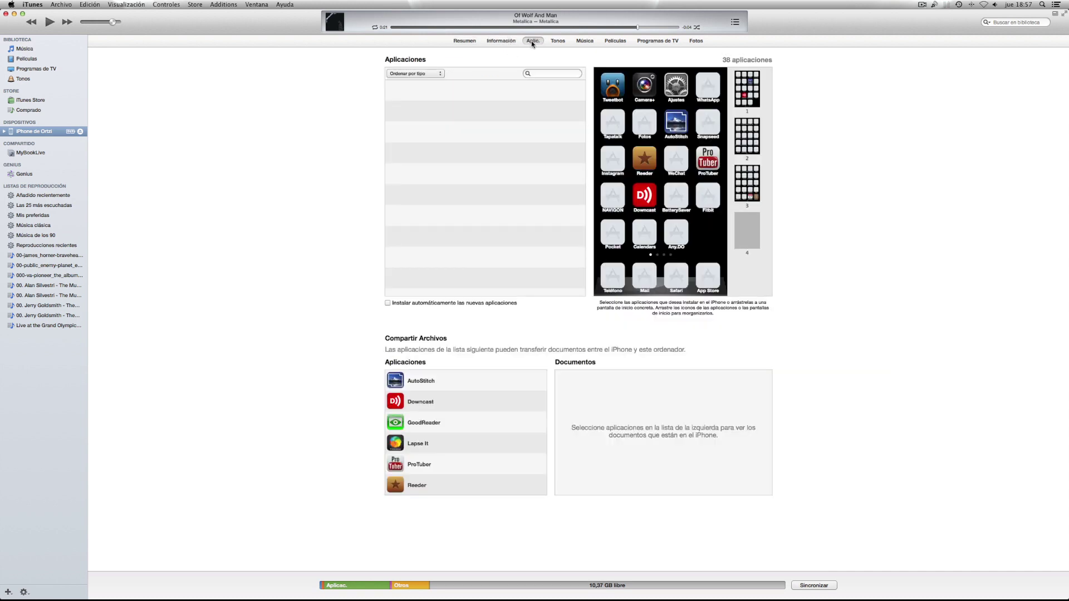
{"action": "left_click", "coordinate": [557, 41]}
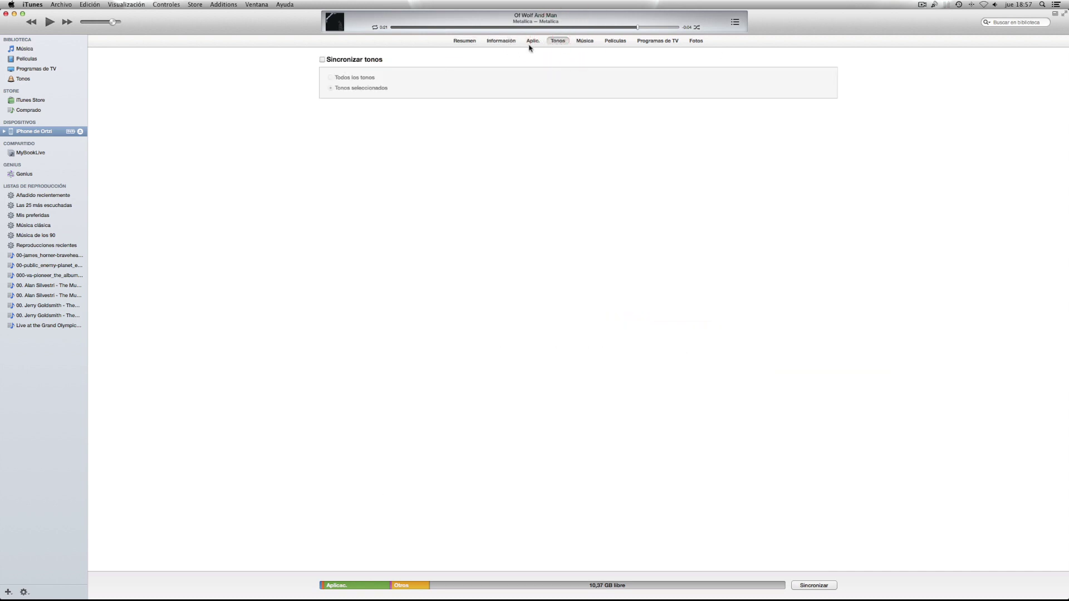
{"action": "left_click", "coordinate": [322, 60]}
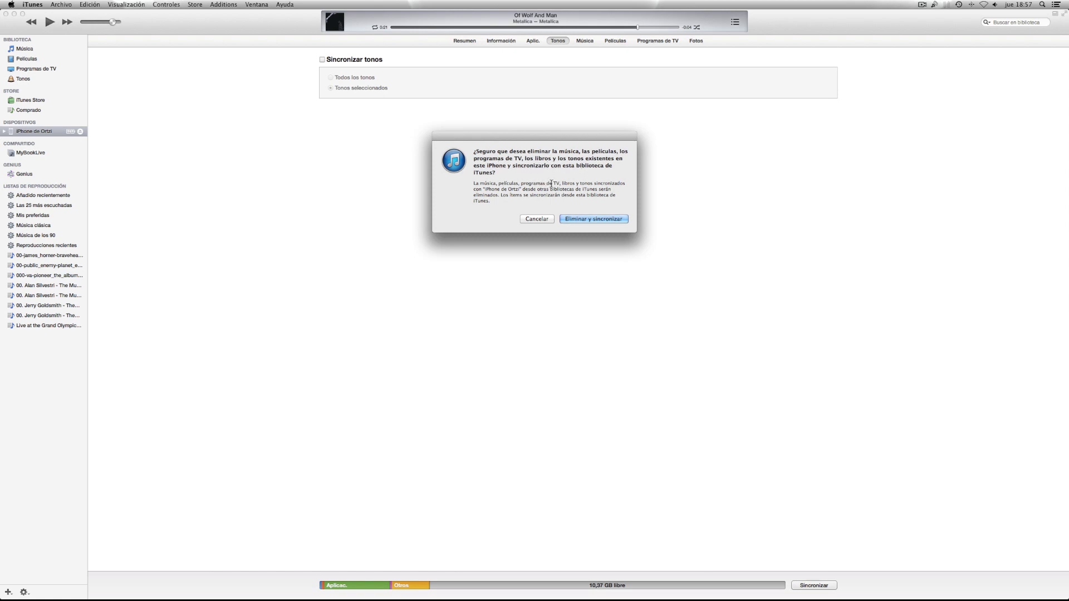
{"action": "left_click", "coordinate": [577, 219]}
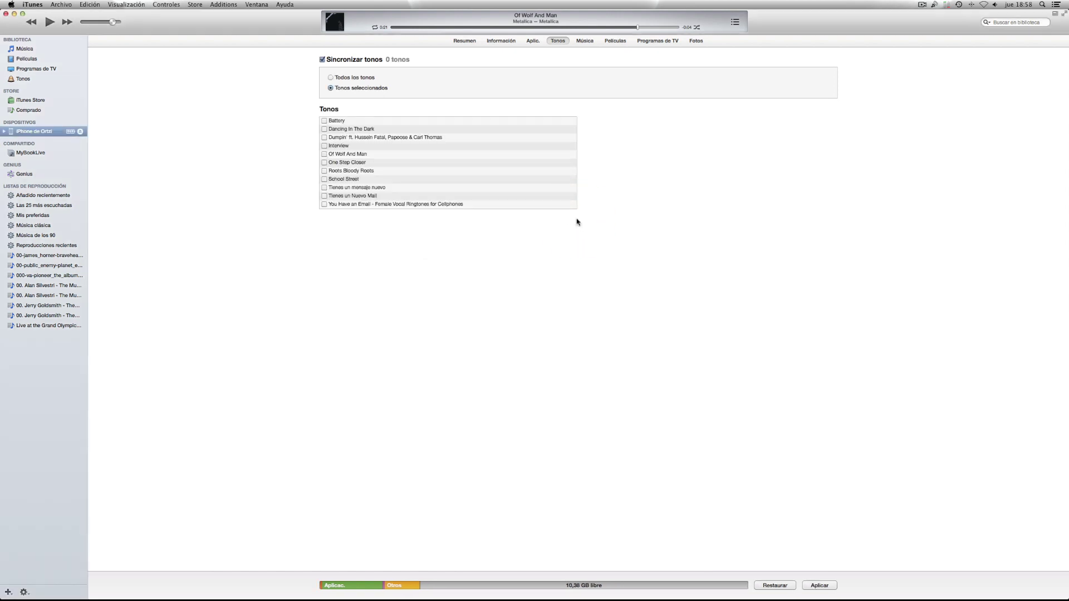
- Set the iPhone's tone syncing to all tones after viewing the selected-tones list, and open its music sync settings
{"action": "left_click", "coordinate": [336, 81]}
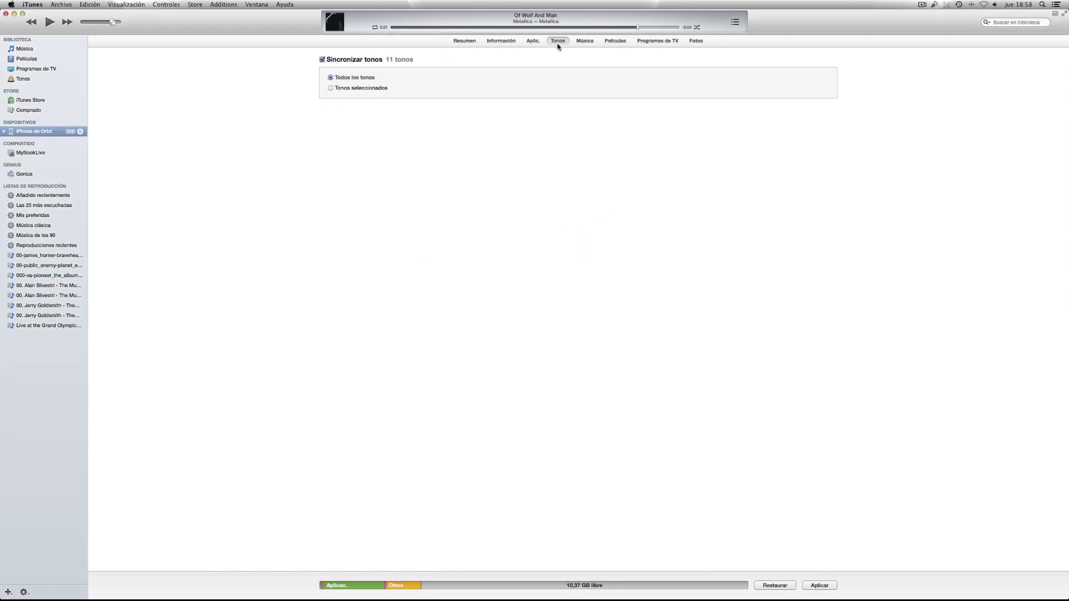
{"action": "left_click", "coordinate": [339, 87]}
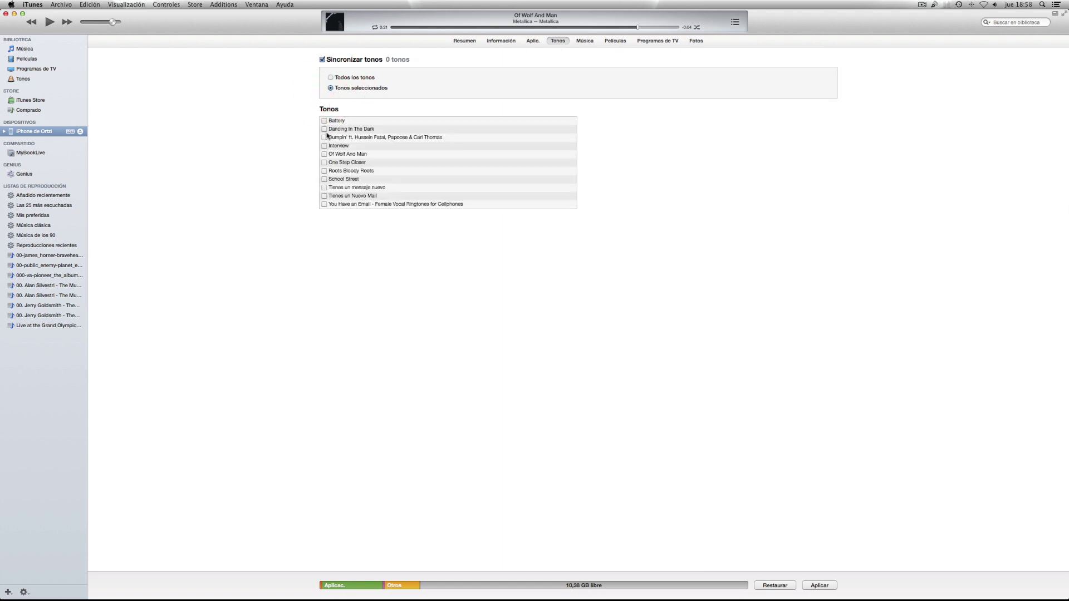
{"action": "left_click", "coordinate": [324, 146]}
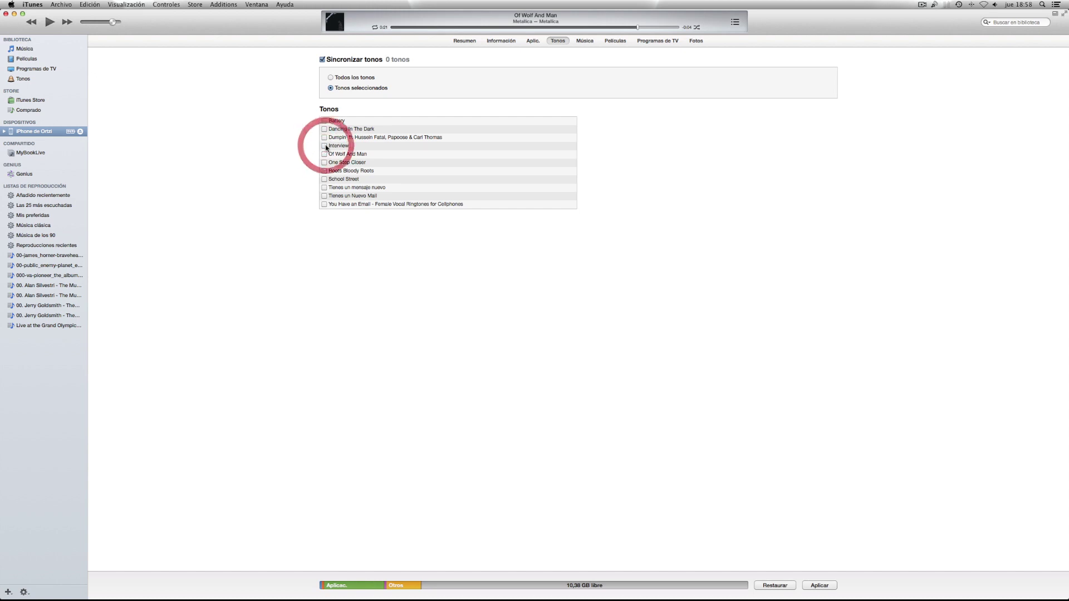
{"action": "left_click", "coordinate": [330, 78]}
{"action": "left_click", "coordinate": [583, 41]}
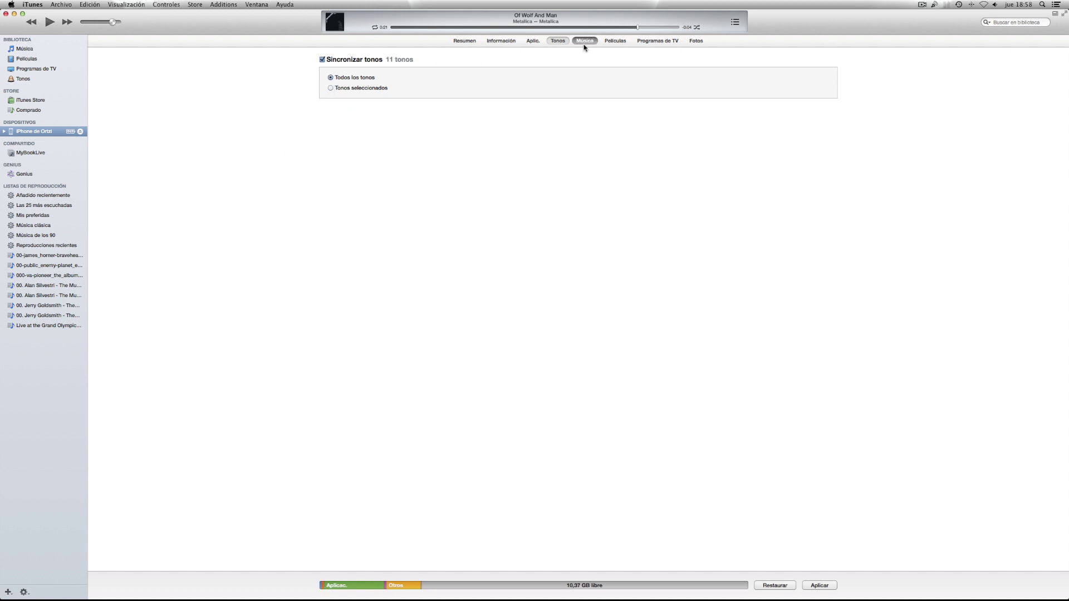
- Apply the iPhone's all-tones sync settings and accept erasing its content and syncing with this library
{"action": "left_click", "coordinate": [561, 45]}
{"action": "left_click", "coordinate": [816, 587]}
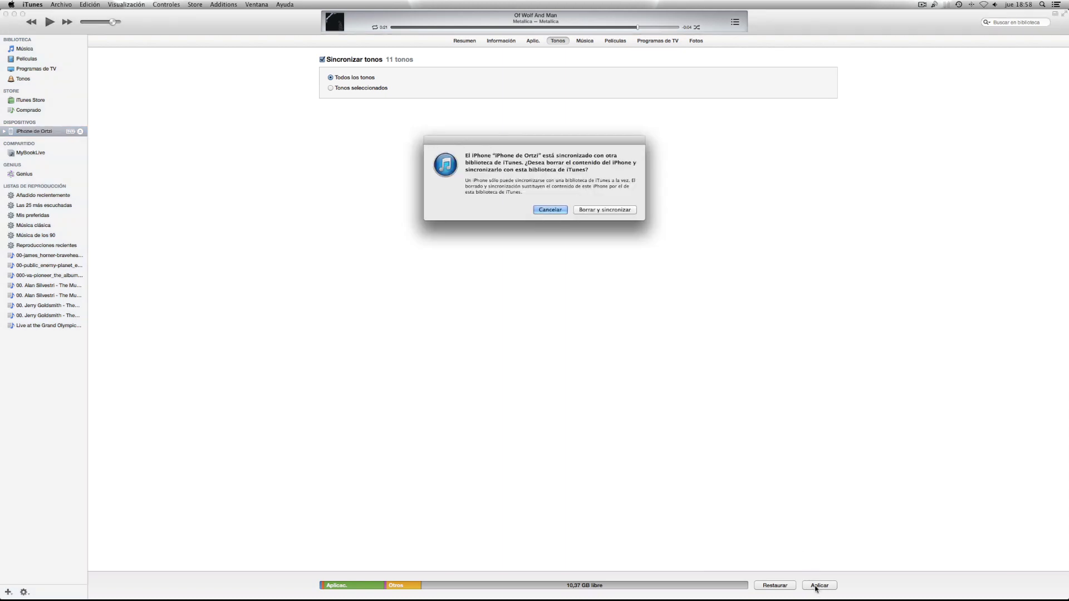
{"action": "left_click", "coordinate": [586, 211]}
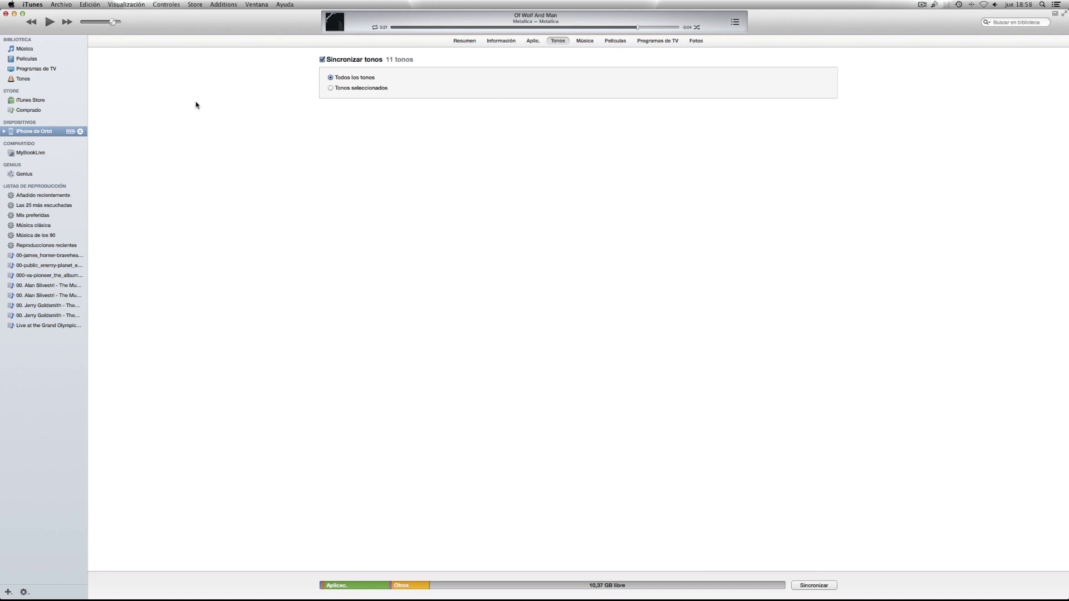
- Show the connected iPhone's summary with its backup and sync options
{"action": "left_click", "coordinate": [456, 42]}
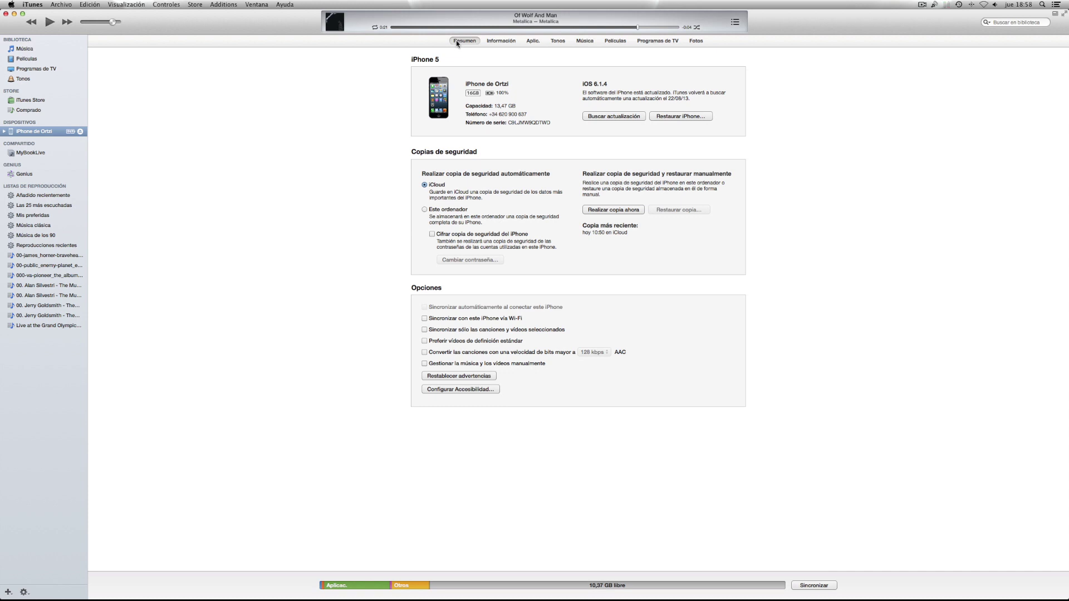
{"action": "key", "text": "super"}
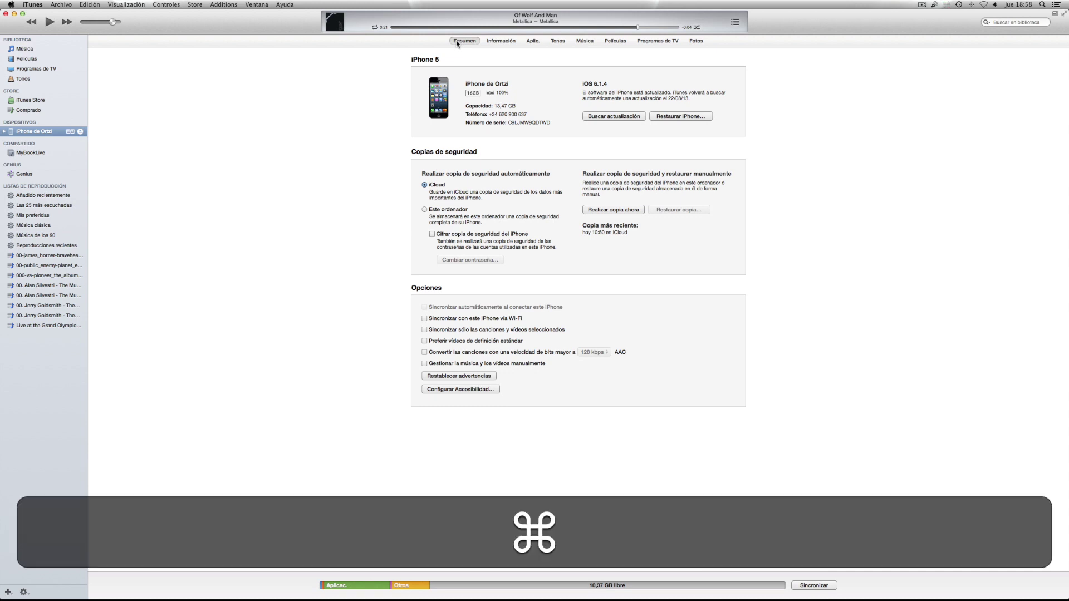
{"action": "key", "text": "super+r"}
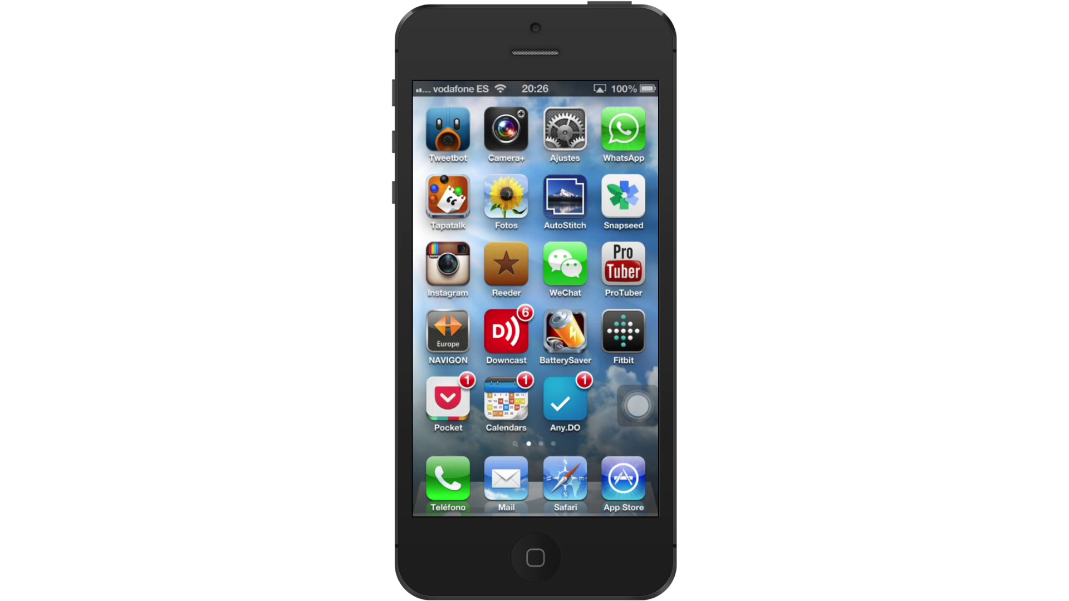
- On the iPhone, open Ajustes and go to the call ringtone list in the Sonidos settings
{"action": "left_click", "coordinate": [564, 129]}
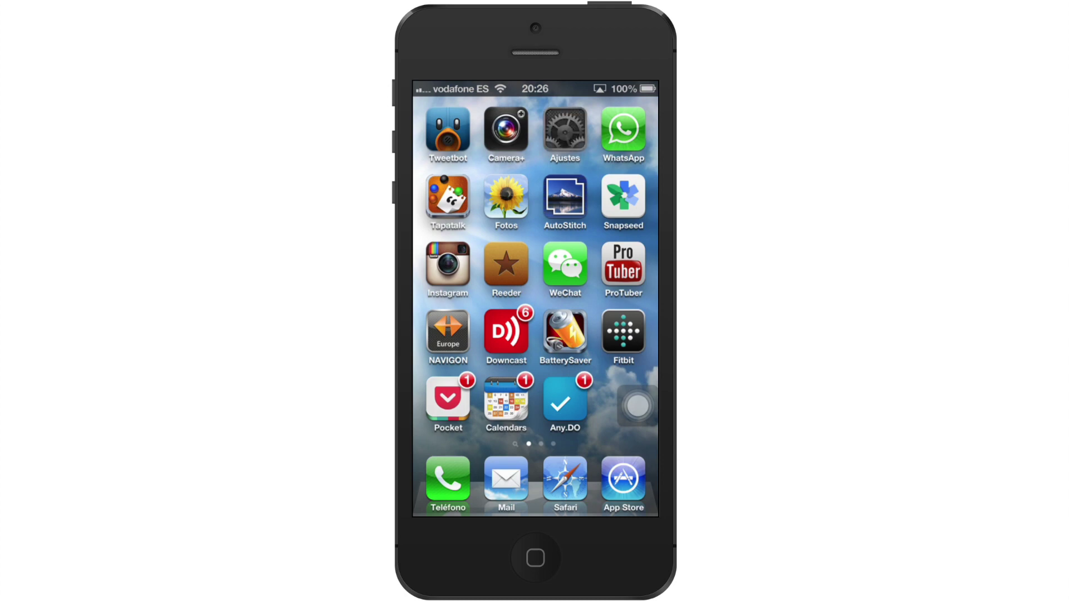
{"action": "scroll", "coordinate": [539, 324], "scroll_direction": "down", "scroll_amount": 2}
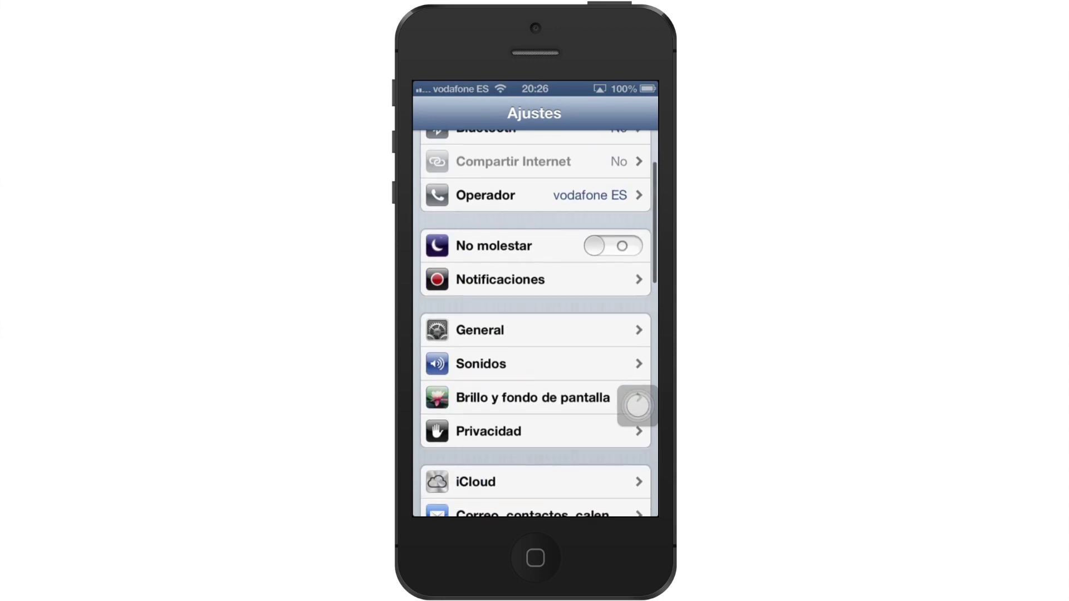
{"action": "left_click", "coordinate": [481, 358]}
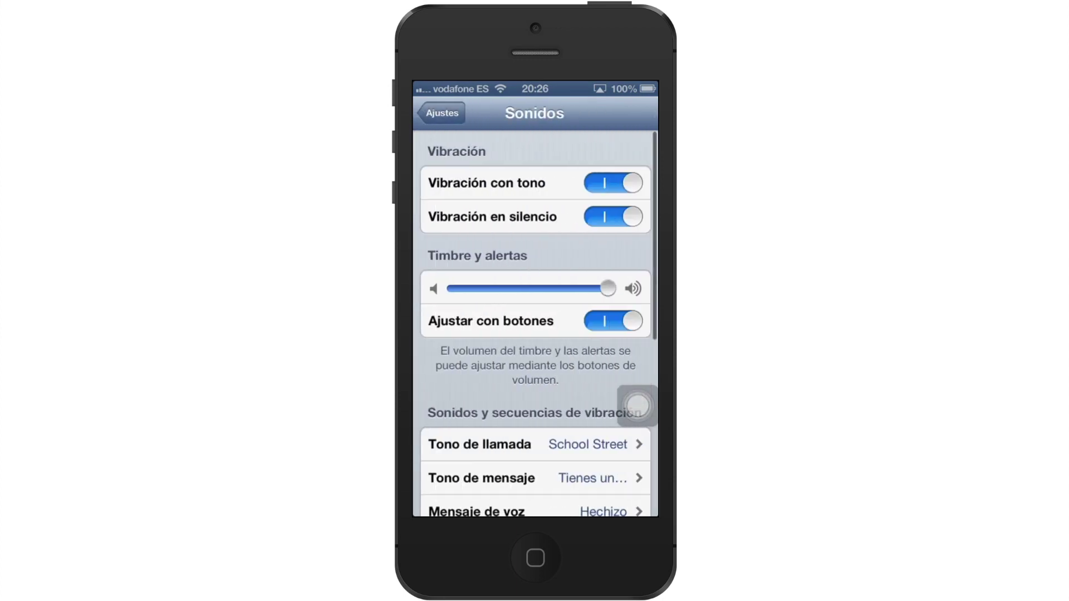
{"action": "scroll", "coordinate": [535, 321], "scroll_direction": "down", "scroll_amount": 3}
{"action": "scroll", "coordinate": [535, 321], "scroll_direction": "down", "scroll_amount": 1}
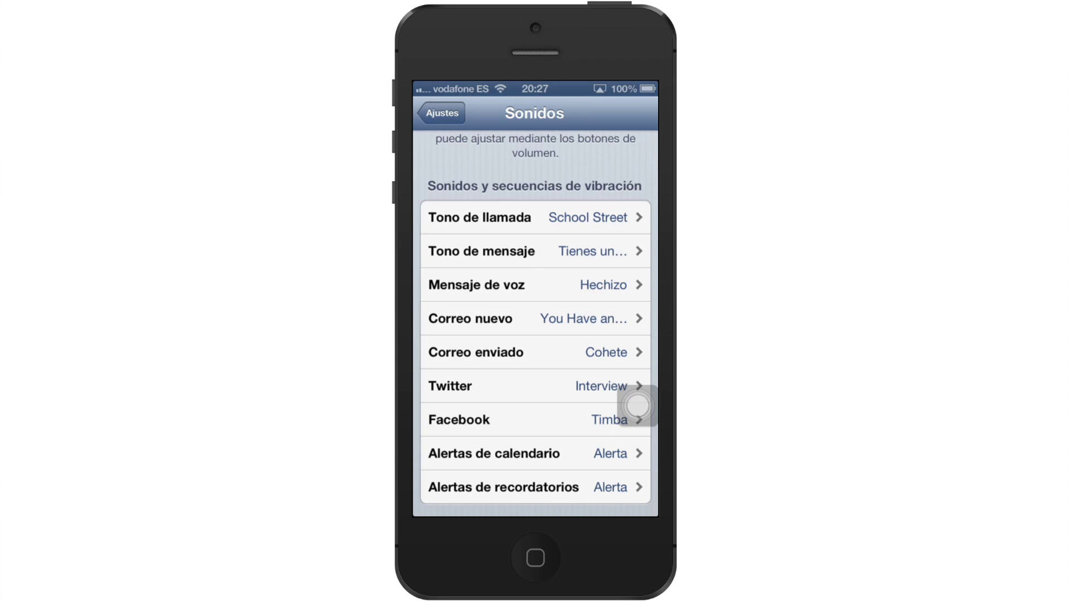
{"action": "left_click", "coordinate": [479, 217]}
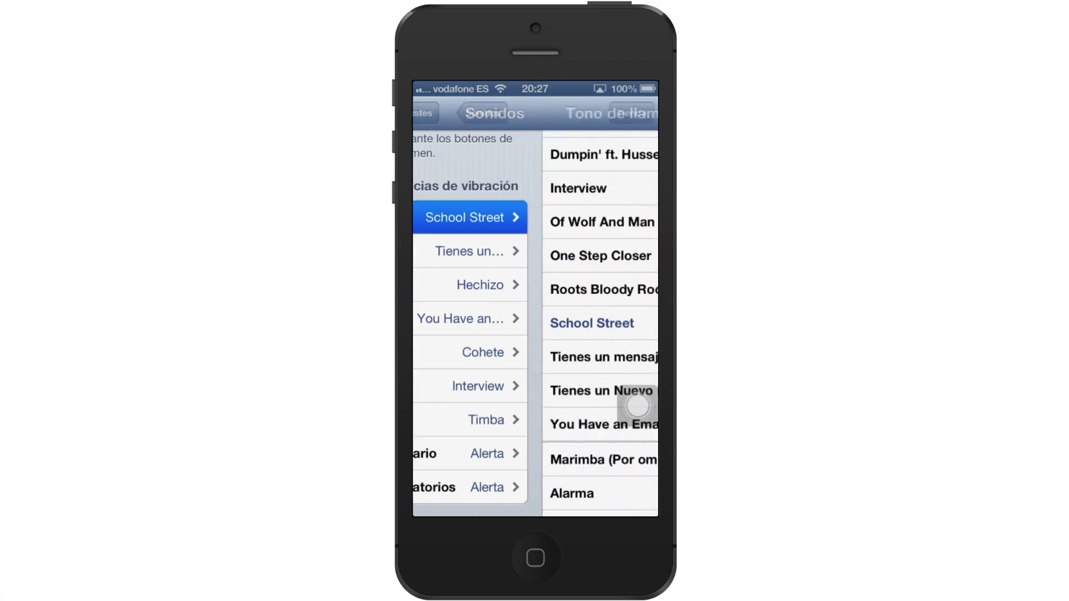
- Look through the available call ringtones and alert tones, and select School Street among the custom ringtones
{"action": "scroll", "coordinate": [535, 321], "scroll_direction": "down", "scroll_amount": 4}
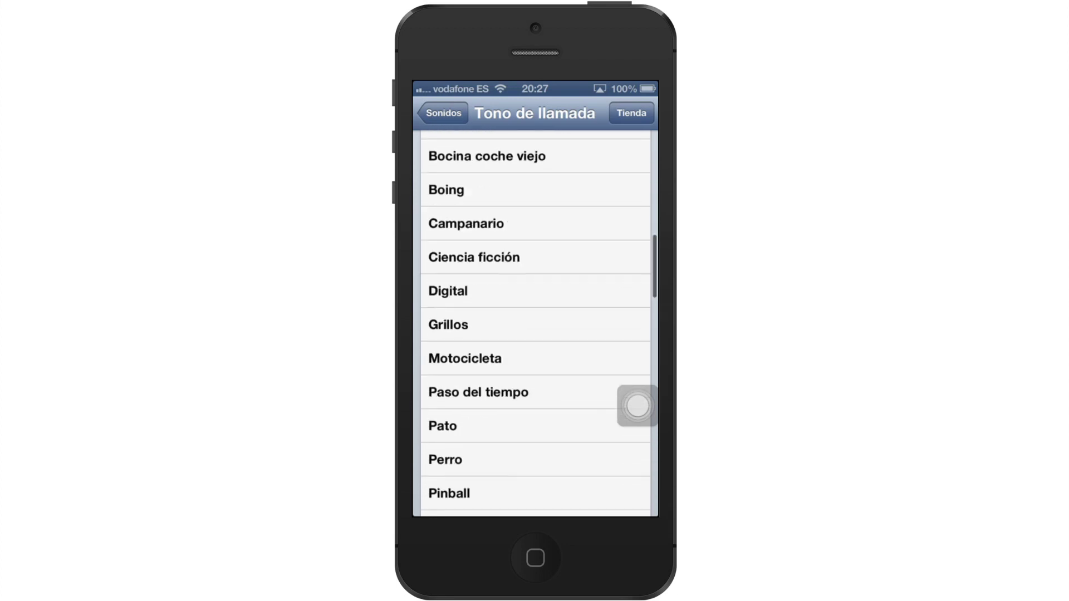
{"action": "scroll", "coordinate": [535, 320], "scroll_direction": "down", "scroll_amount": 6}
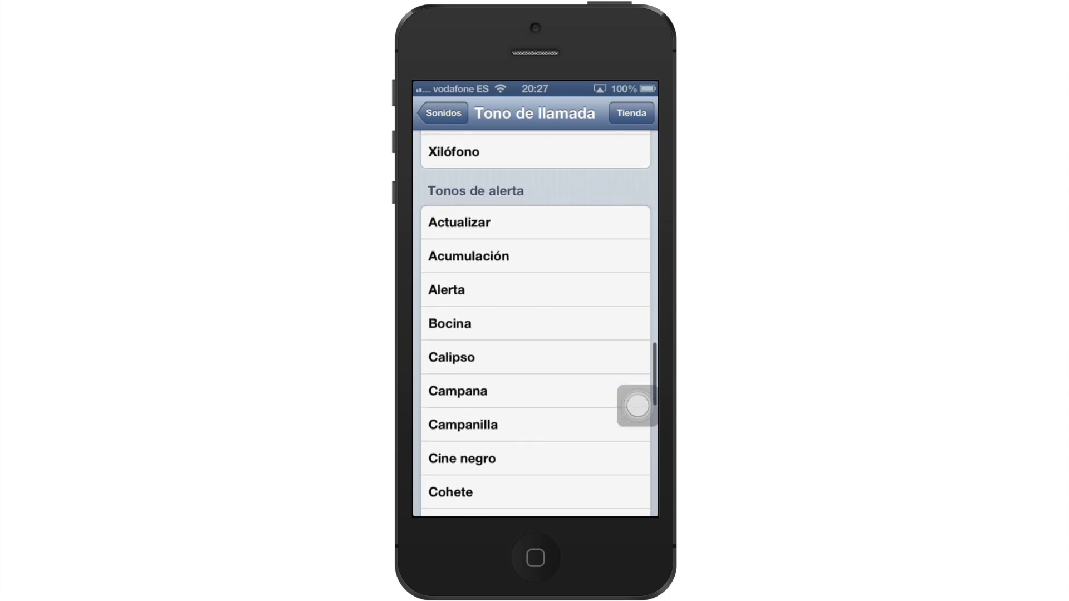
{"action": "scroll", "coordinate": [535, 320], "scroll_direction": "up", "scroll_amount": 3}
{"action": "scroll", "coordinate": [535, 321], "scroll_direction": "up", "scroll_amount": 15}
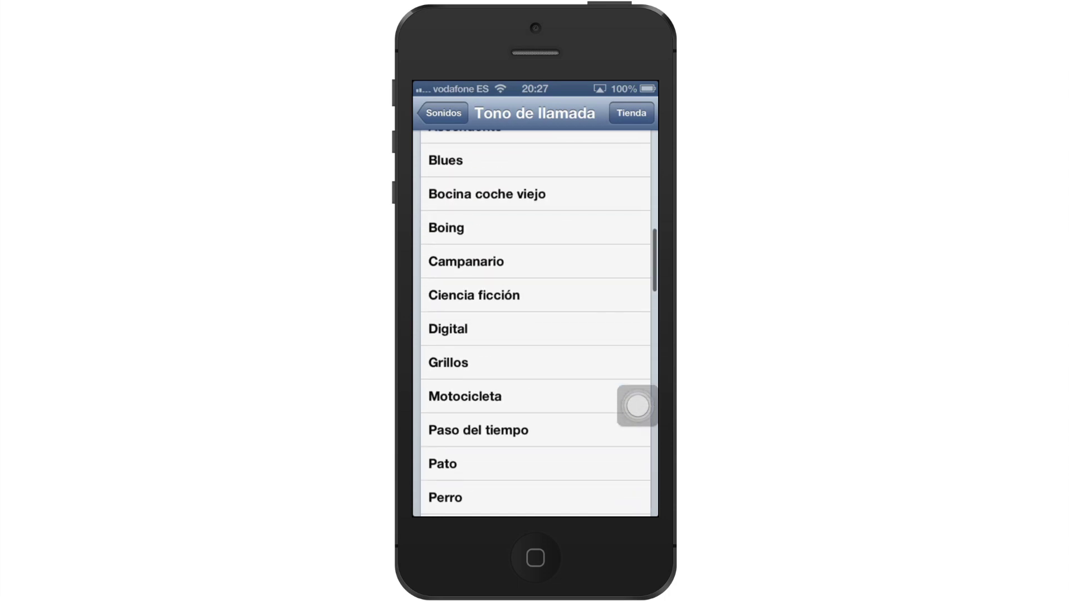
{"action": "scroll", "coordinate": [535, 321], "scroll_direction": "up", "scroll_amount": 4}
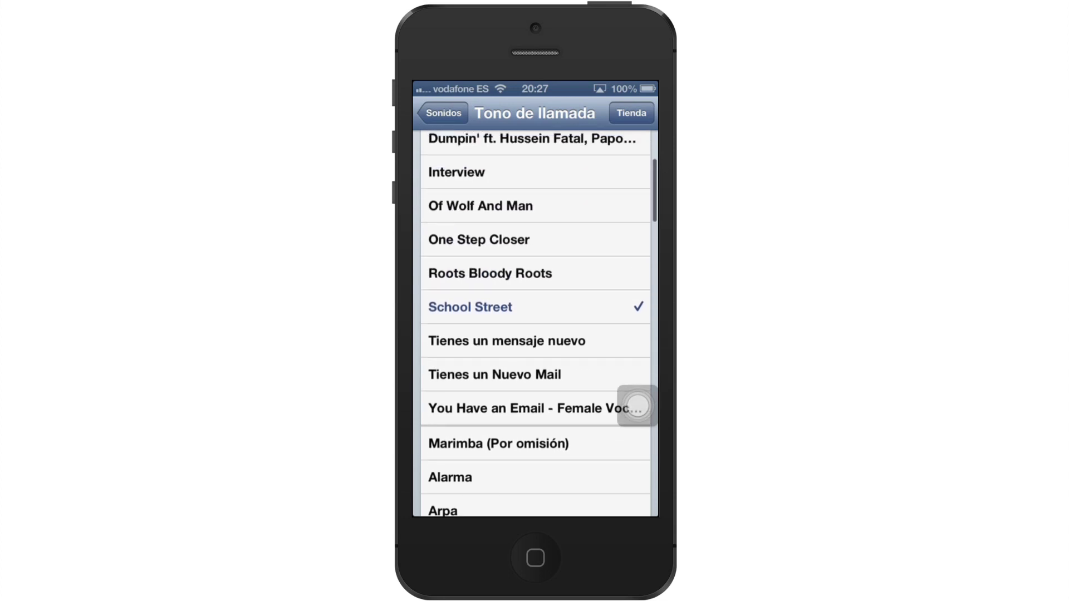
{"action": "scroll", "coordinate": [535, 320], "scroll_direction": "up", "scroll_amount": 1}
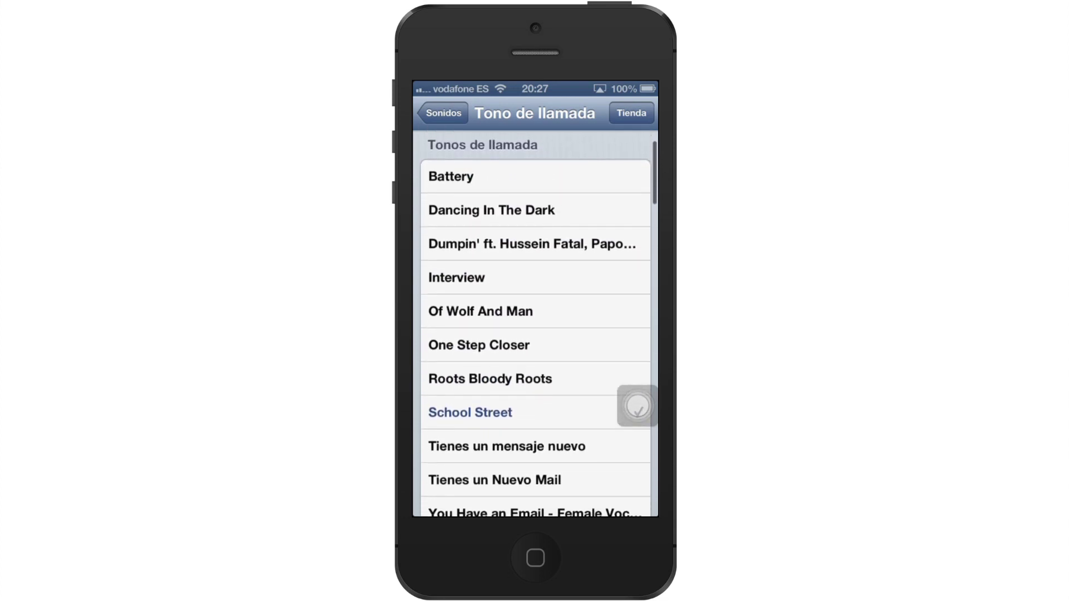
{"action": "scroll", "coordinate": [637, 405], "scroll_direction": "down", "scroll_amount": 1}
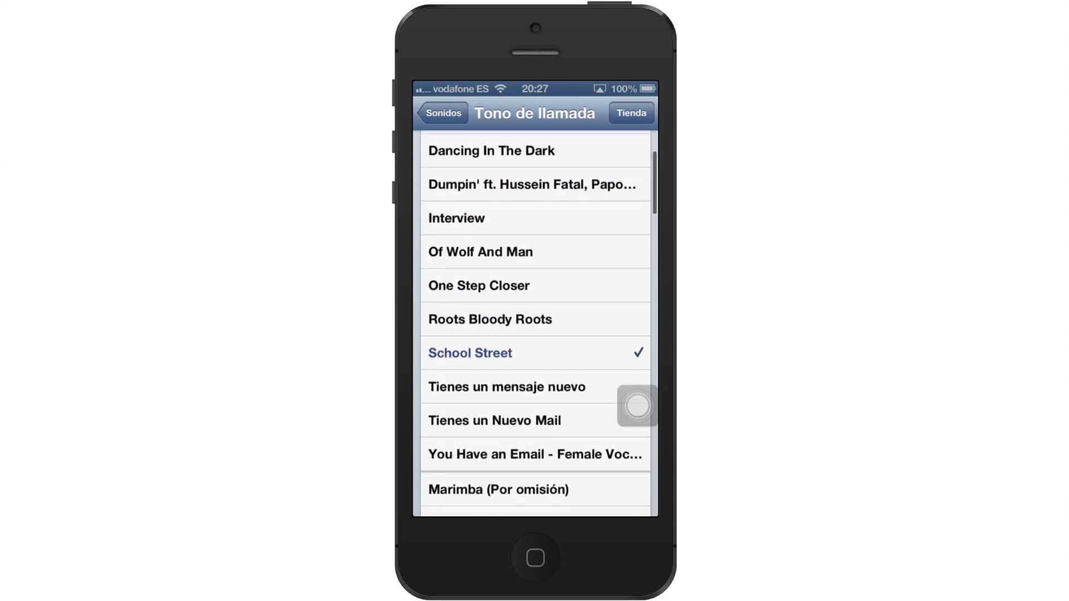
{"action": "scroll", "coordinate": [535, 321], "scroll_direction": "down", "scroll_amount": 1}
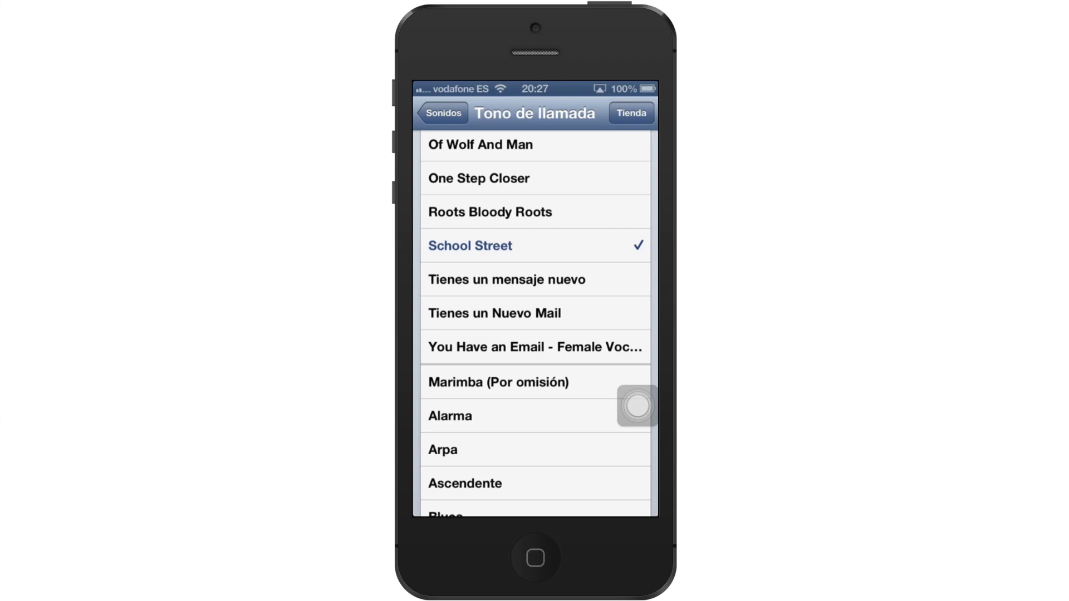
{"action": "left_click", "coordinate": [501, 245]}
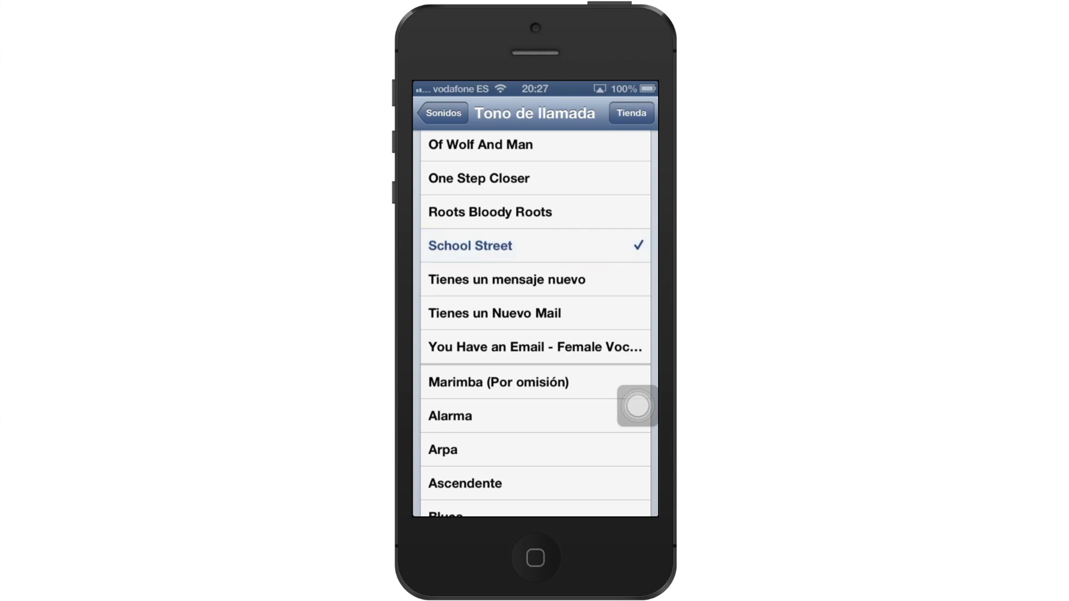